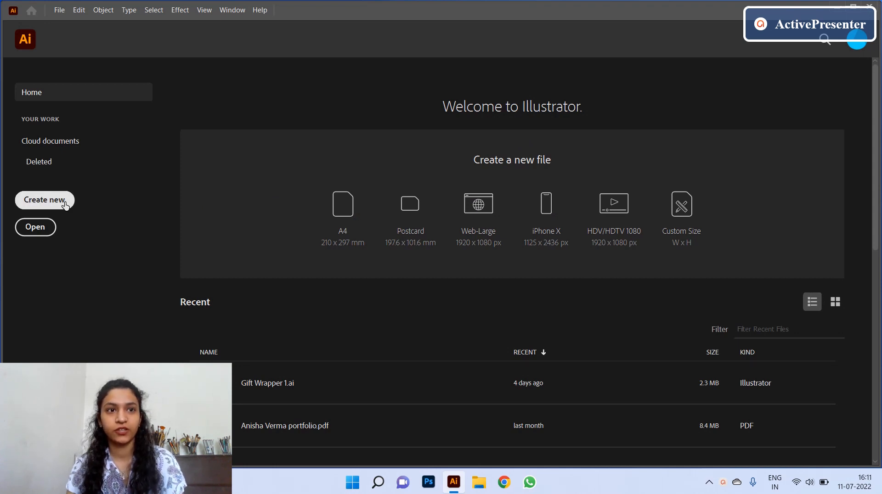
- Create a new A4 portrait document, 210 x 297 mm, with one artboard and CMYK color mode
left_click(65, 204)
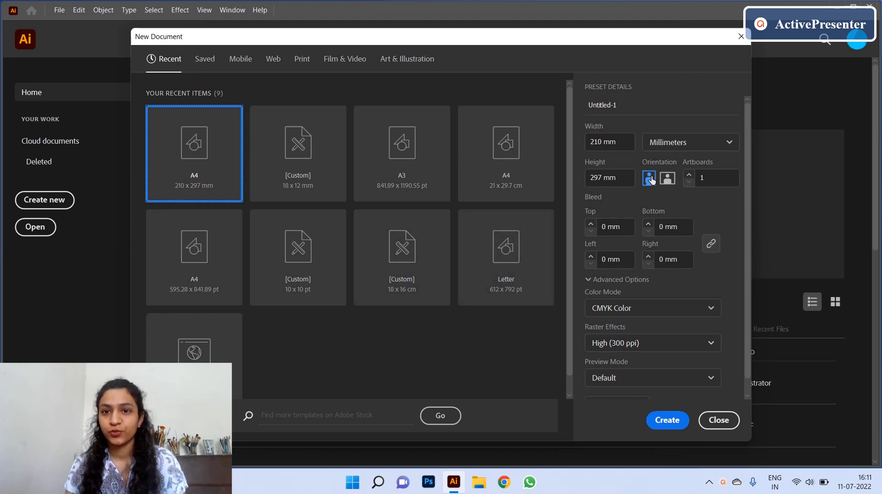
scroll(640, 208, "down", 1)
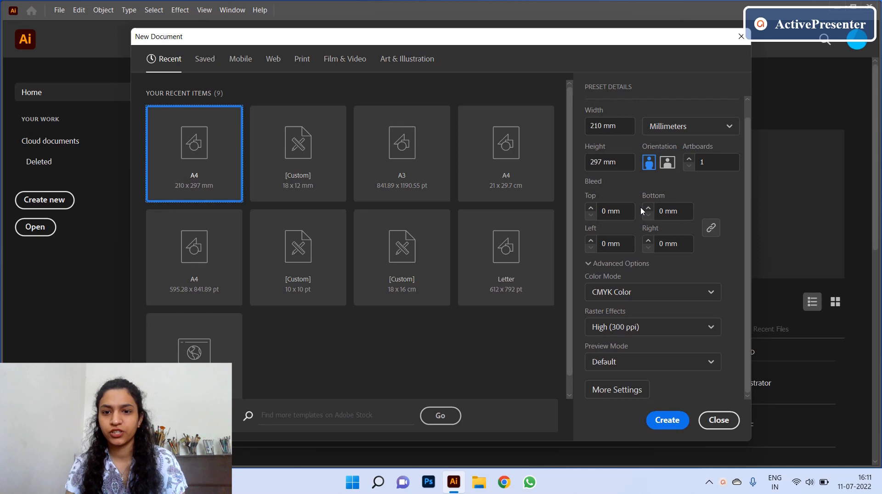
left_click(684, 420)
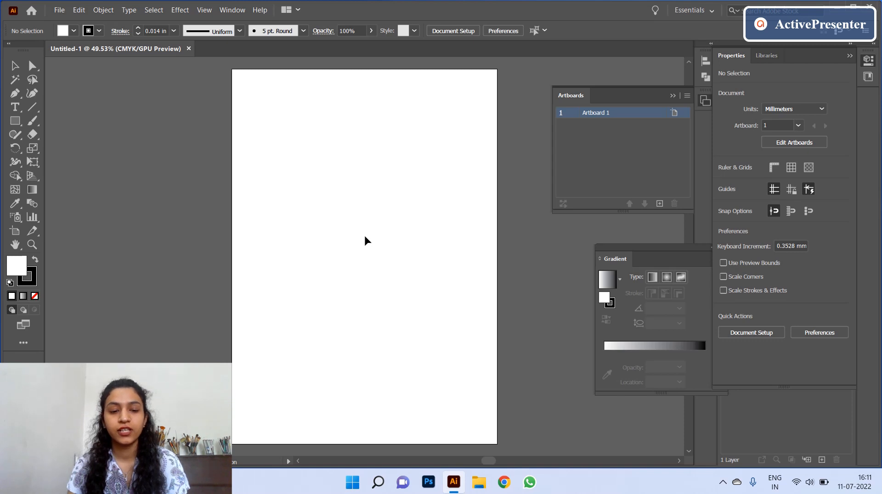
- Draw a straight horizontal line about 184 mm long near the top of the artboard with the Pen tool
key("p")
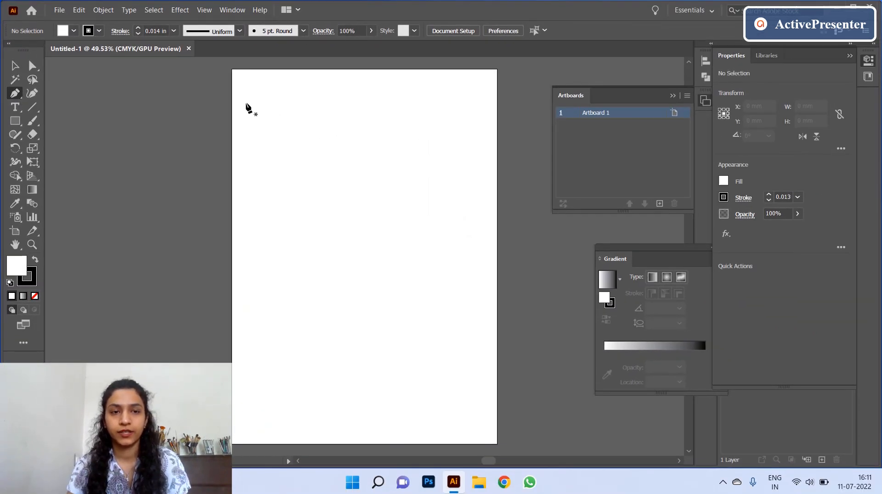
left_click(246, 103)
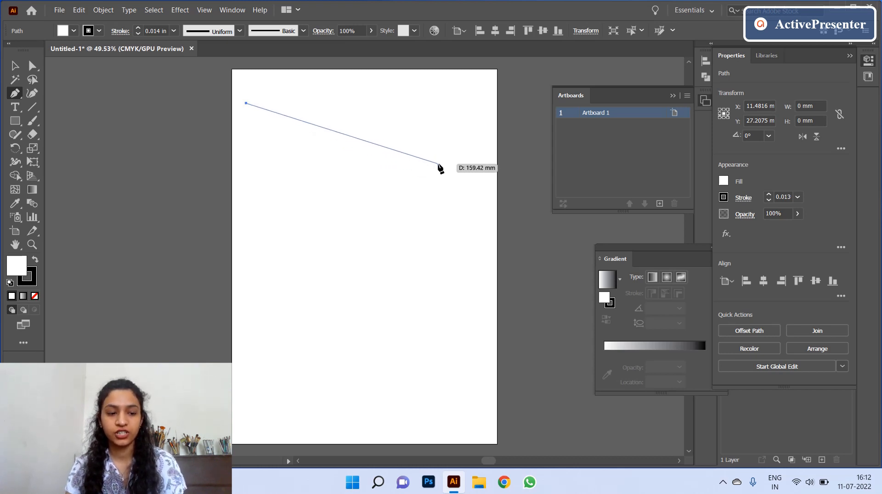
key("shift")
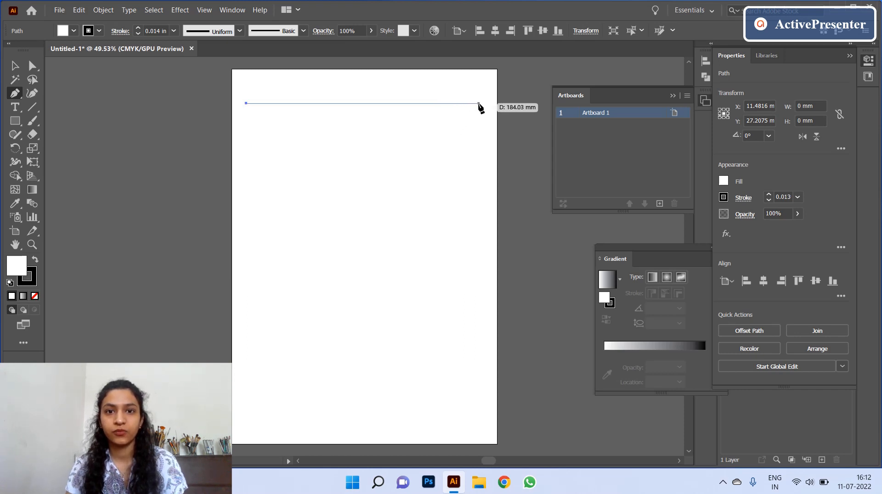
left_click(479, 104)
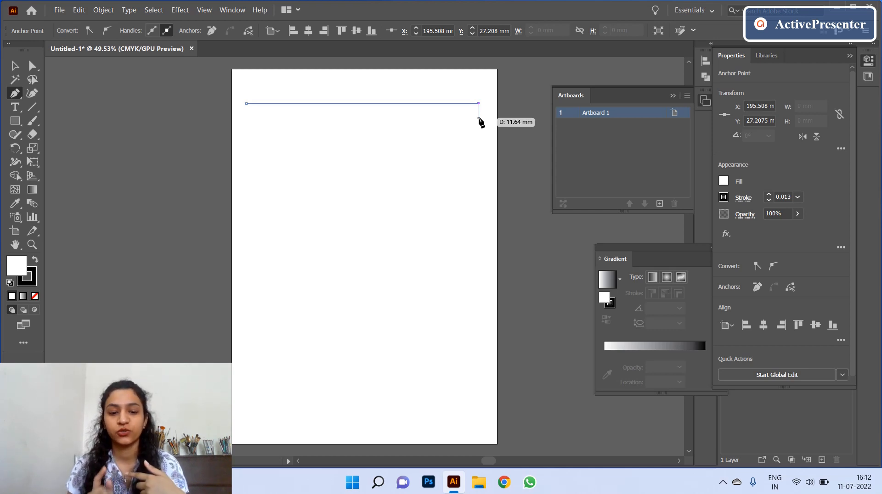
- Place a copy of the horizontal line about 9 mm directly below the original
key("v")
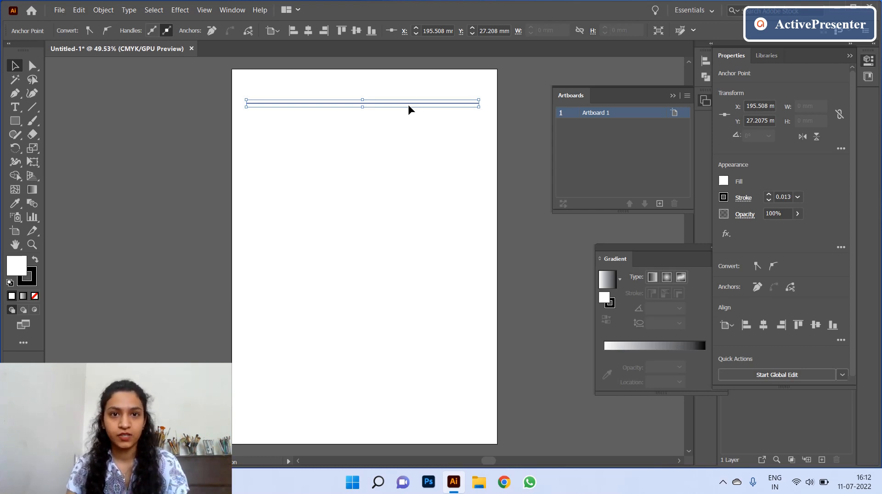
left_click(406, 104)
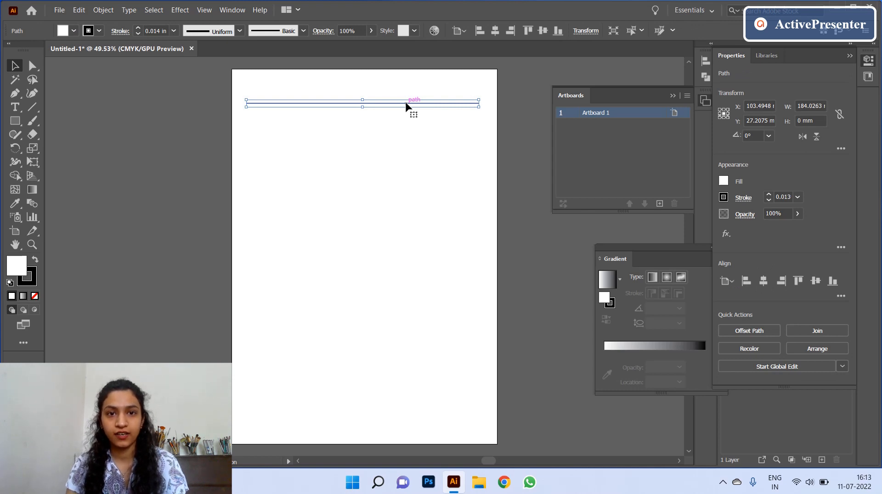
key("alt")
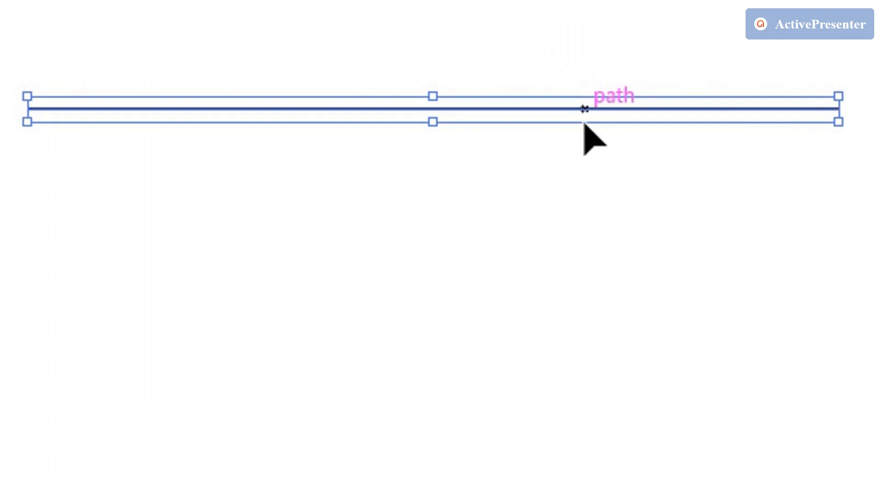
left_click_drag(584, 123, 583, 148)
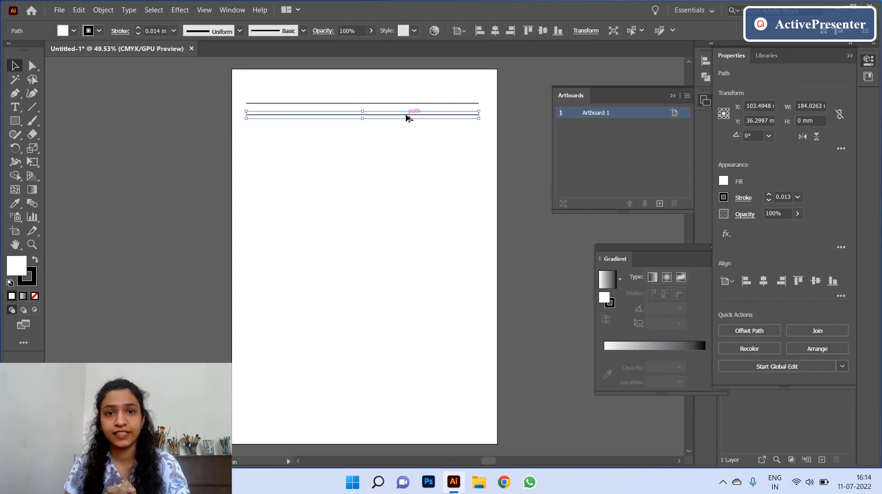
- Repeat the line duplication at the same spacing down the artboard until the last line sits at about Y 282 mm
key("ctrl+d")
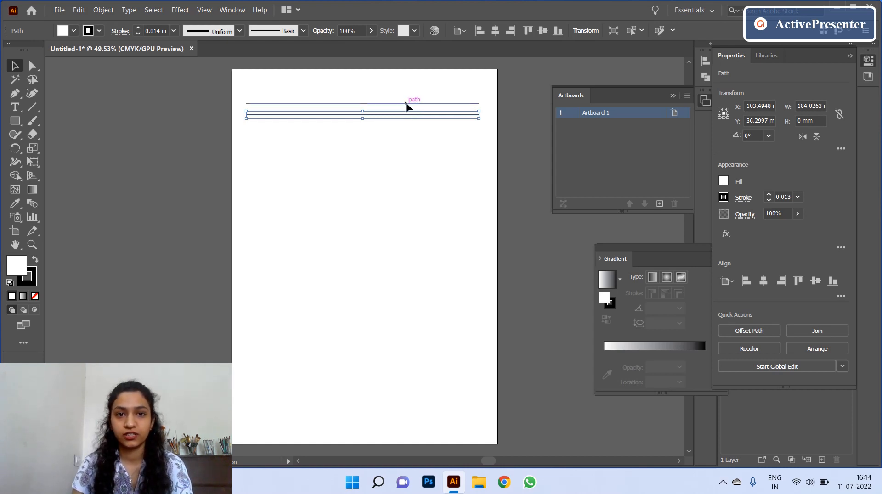
key("ctrl")
key("ctrl+d")
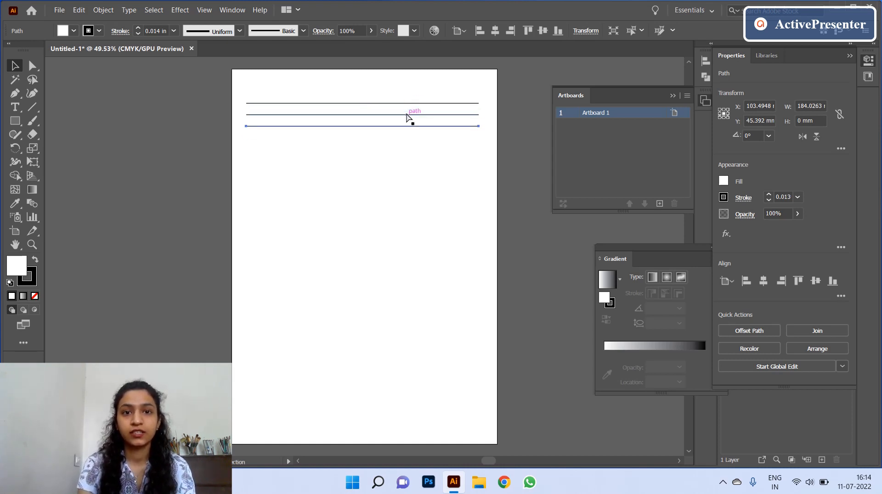
key("ctrl+d")
key("ctrl+d")
key("ctrl+d")
key("ctrl+d")
key("ctrl+d")
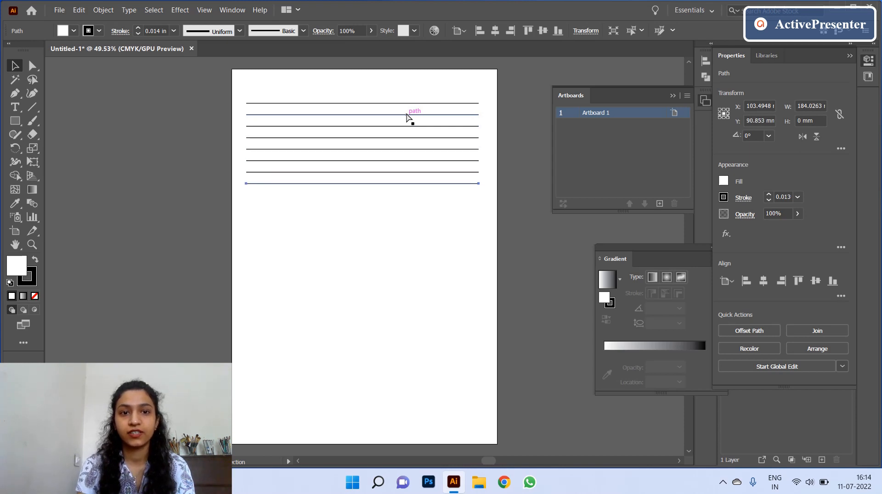
key("ctrl+d")
key("ctrl+d")
key("ctrl+d")
key("ctrl+d")
key("ctrl+d")
key("ctrl+d")
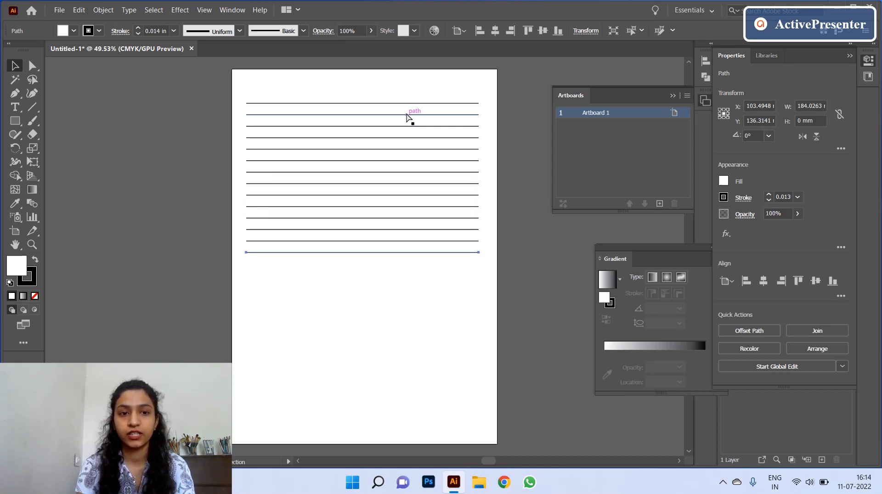
key("ctrl+d")
key("ctrl+d")
key("ctrl+d")
key("ctrl+d")
key("ctrl+d")
key("ctrl+d")
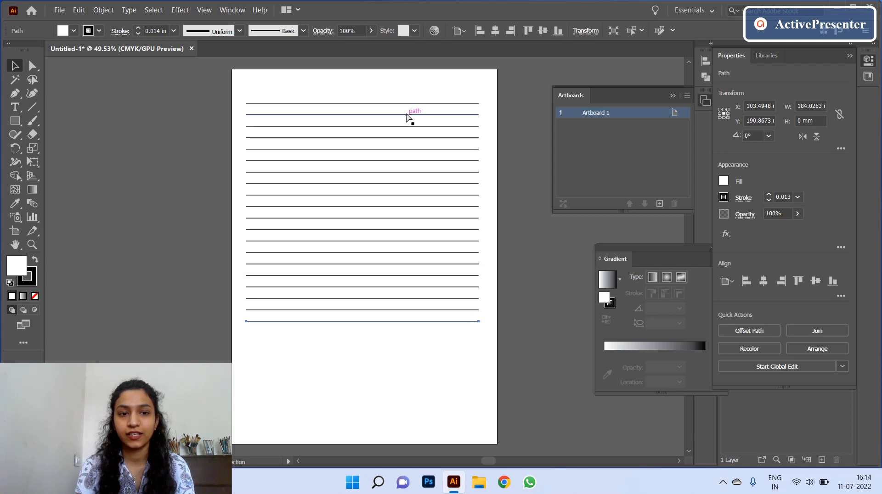
key("ctrl+d")
key("ctrl+d")
key("ctrl+d")
key("ctrl+d")
key("ctrl+d")
key("ctrl+d")
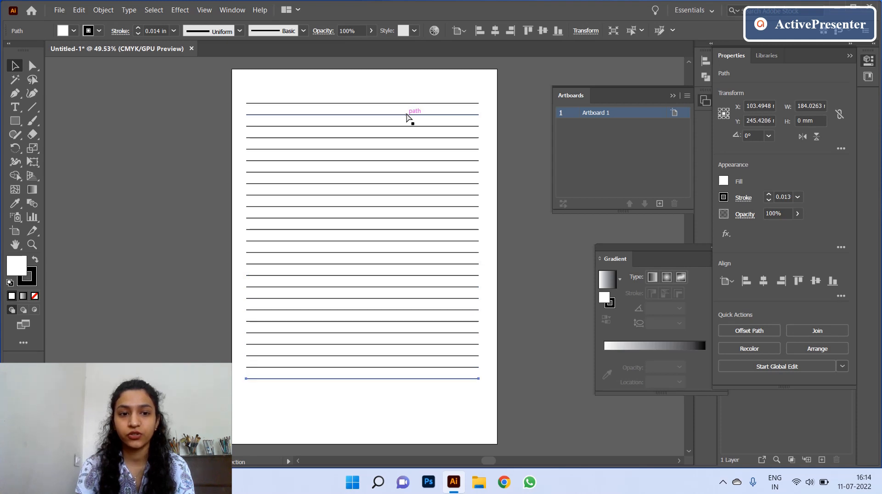
key("ctrl+d")
key("ctrl+d")
key("ctrl+d")
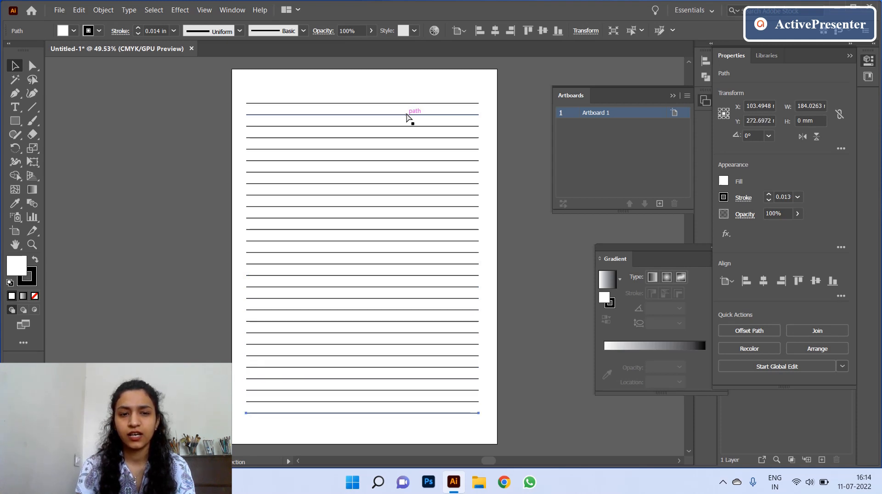
key("ctrl+d")
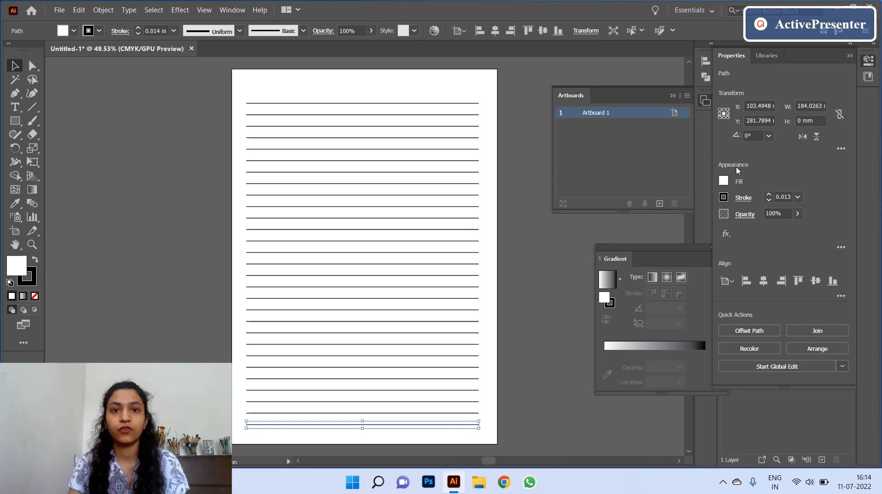
- Select all the horizontal lines and set their overall height to 280 mm
left_click_drag(489, 98, 439, 443)
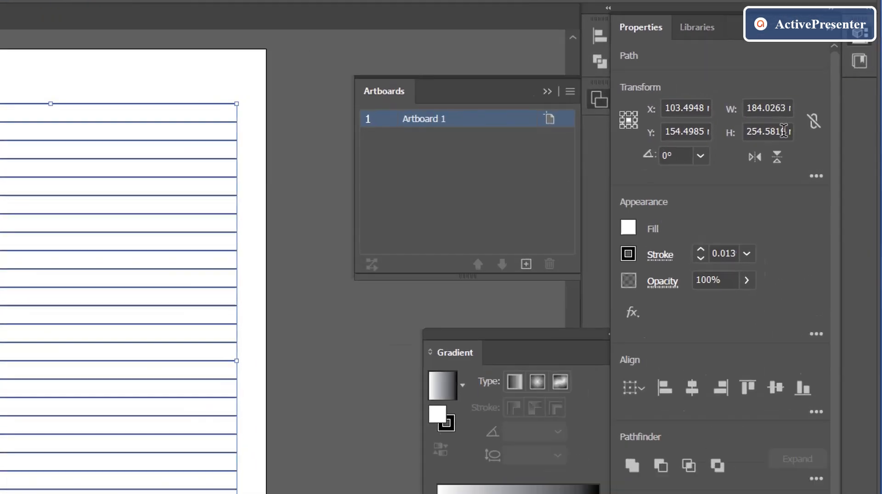
left_click(784, 130)
left_click_drag(778, 131, 746, 129)
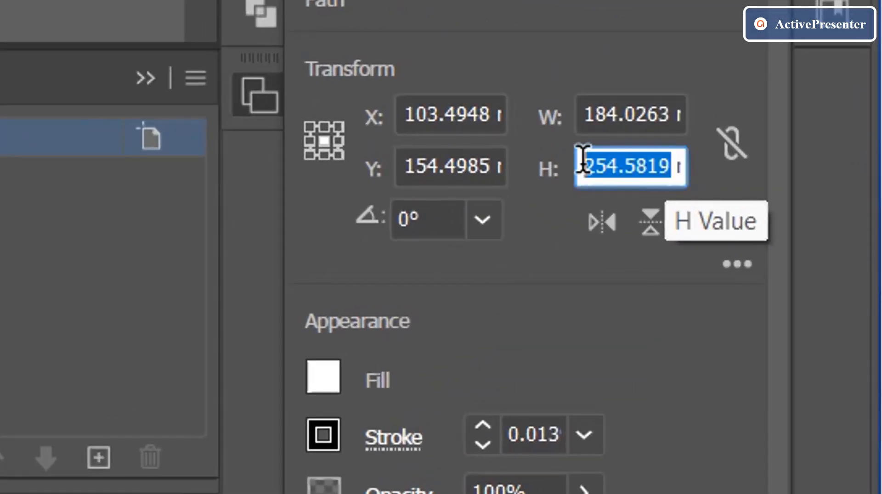
key("BackSpace")
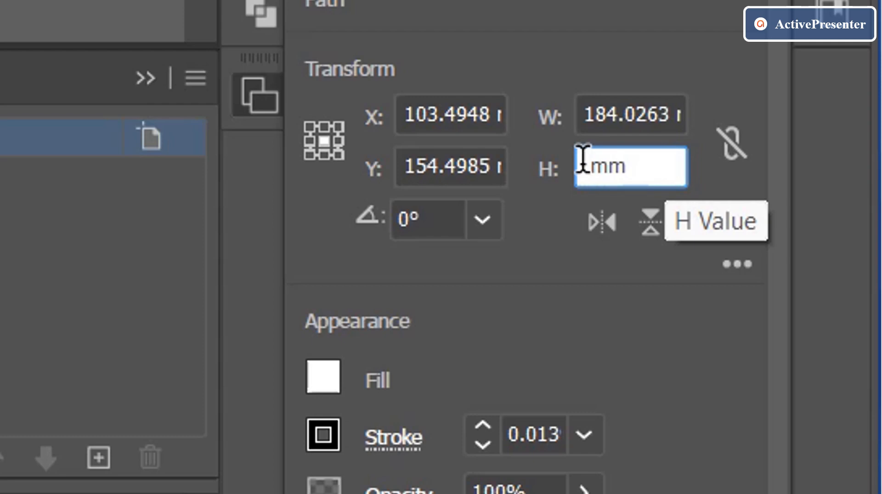
type("280")
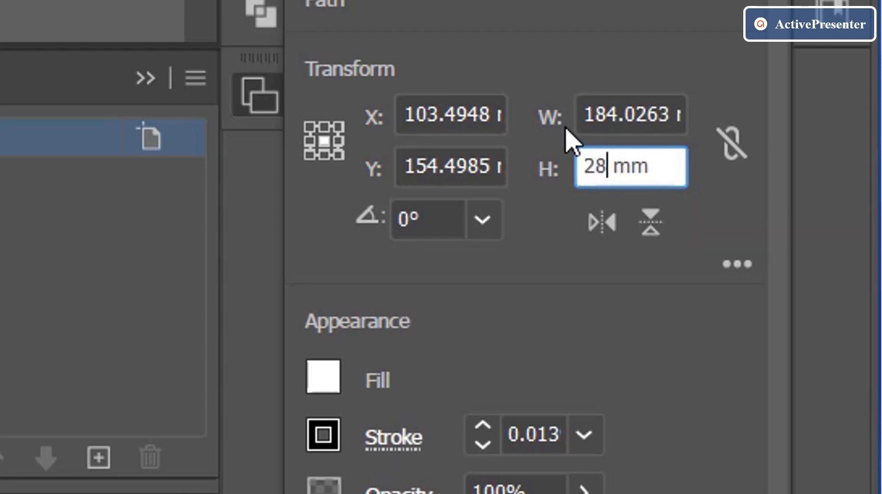
key("Return")
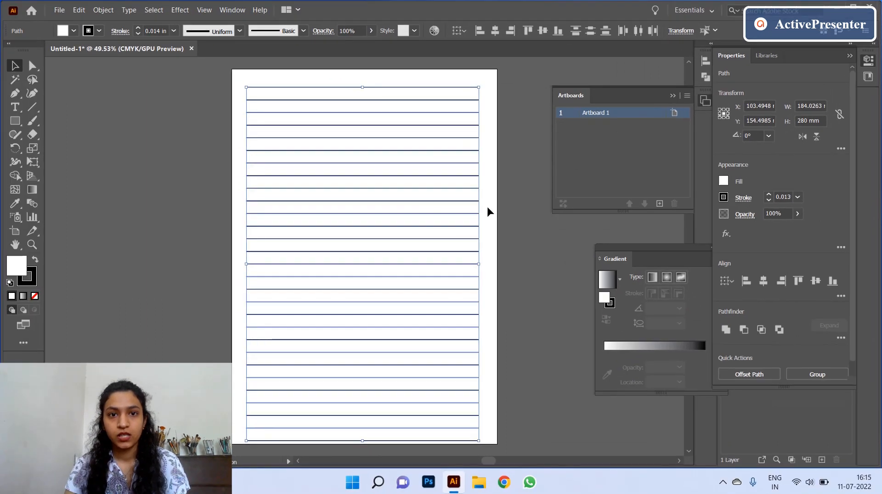
left_click(487, 206)
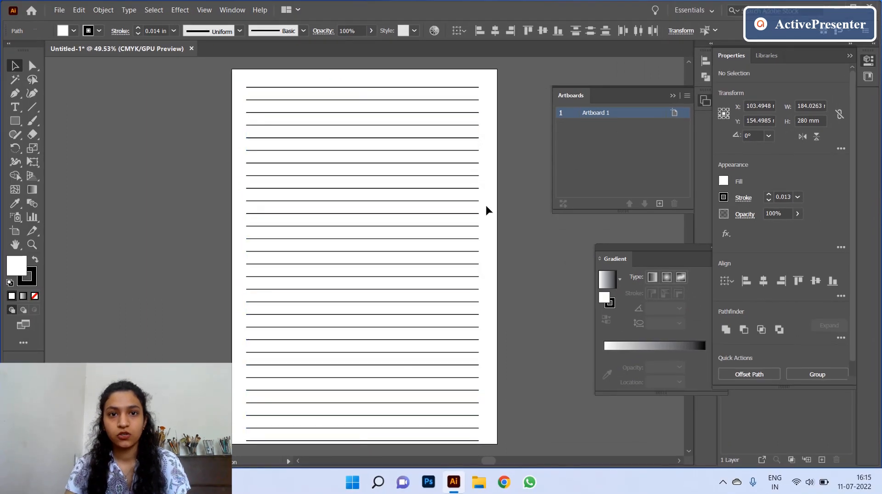
- Measure the spacing between the top two lines
left_click(469, 106)
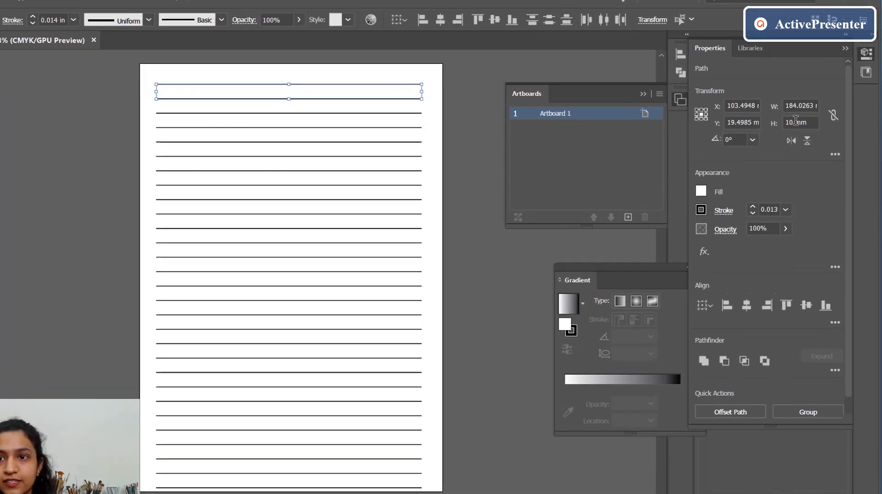
left_click_drag(796, 120, 785, 122)
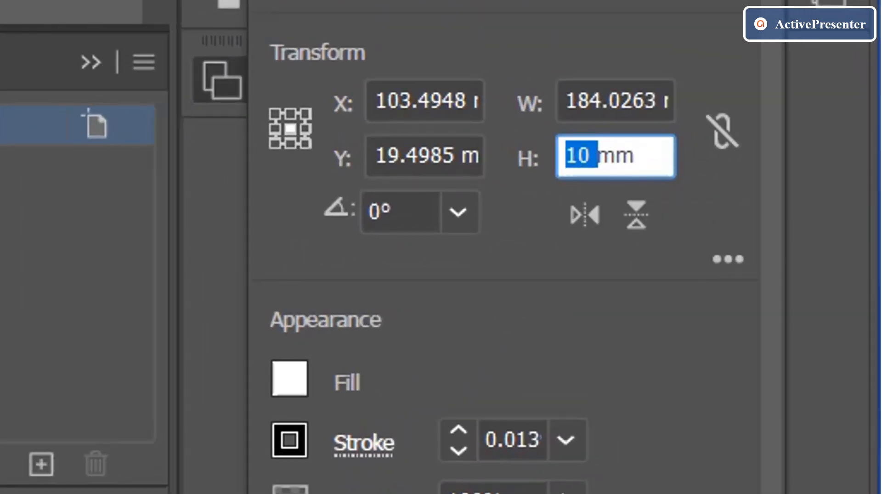
key("Return")
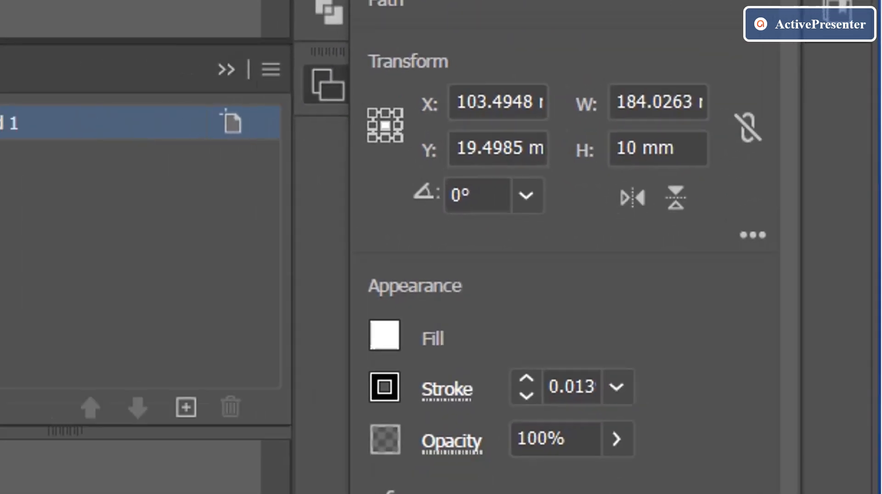
left_click(486, 223)
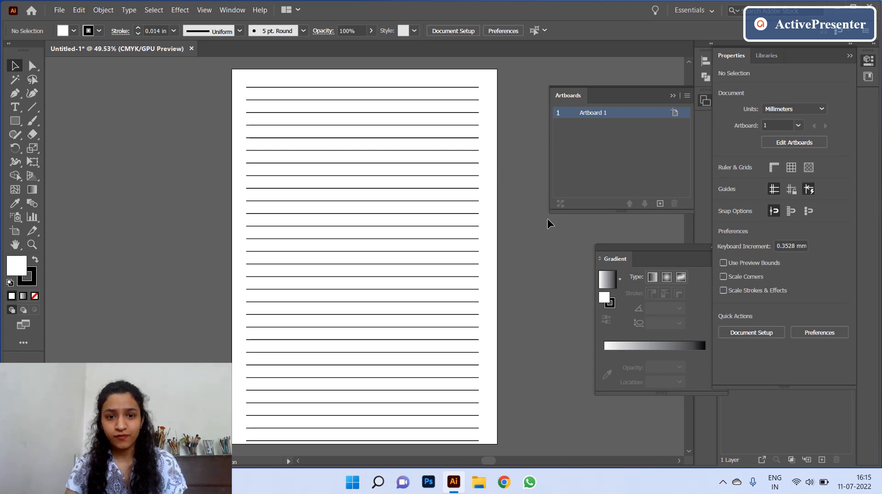
- Delete the two lowest lines near the bottom edge of the artboard
scroll(548, 217, "up", 2)
scroll(548, 216, "down", 1)
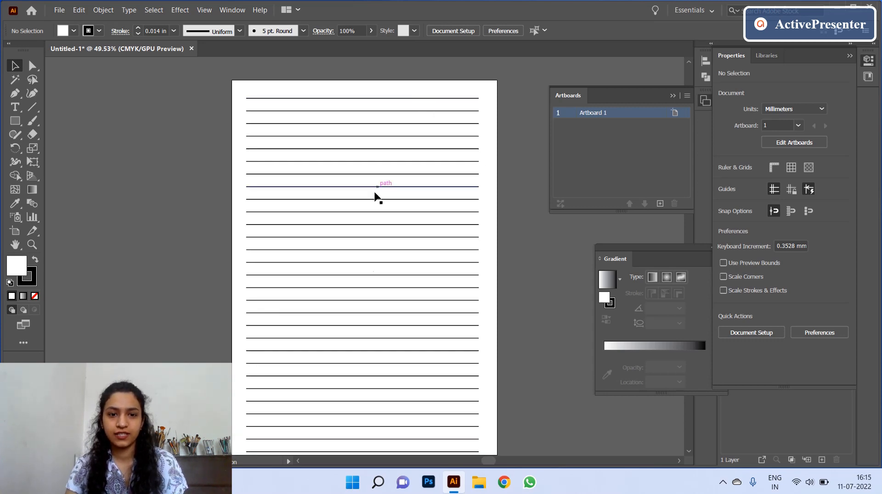
scroll(459, 334, "down", 3)
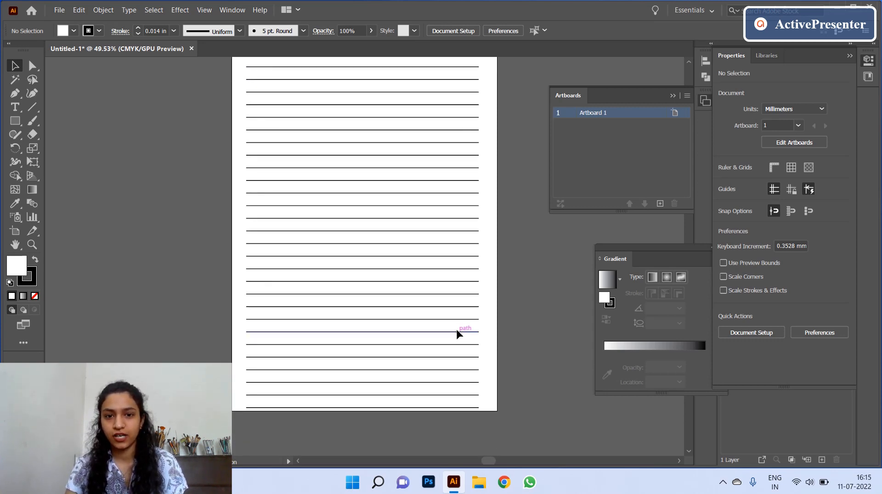
left_click_drag(491, 389, 457, 415)
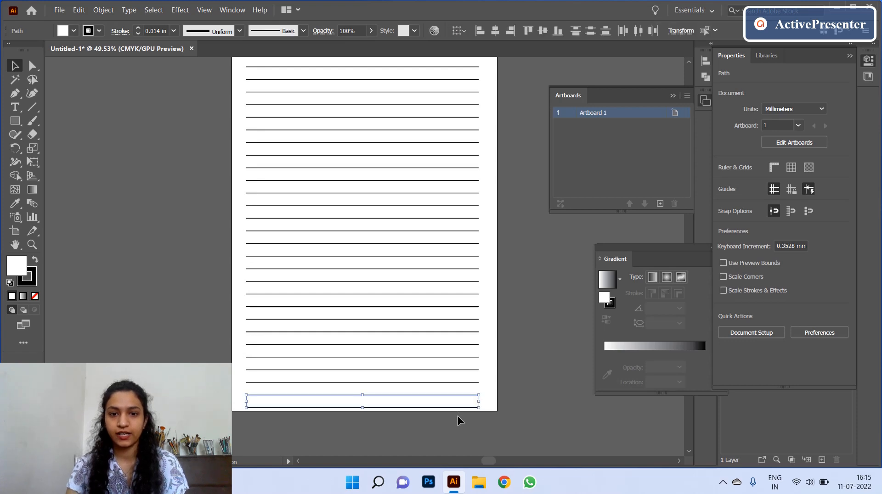
key("Delete")
scroll(457, 417, "up", 1)
scroll(457, 416, "up", 5)
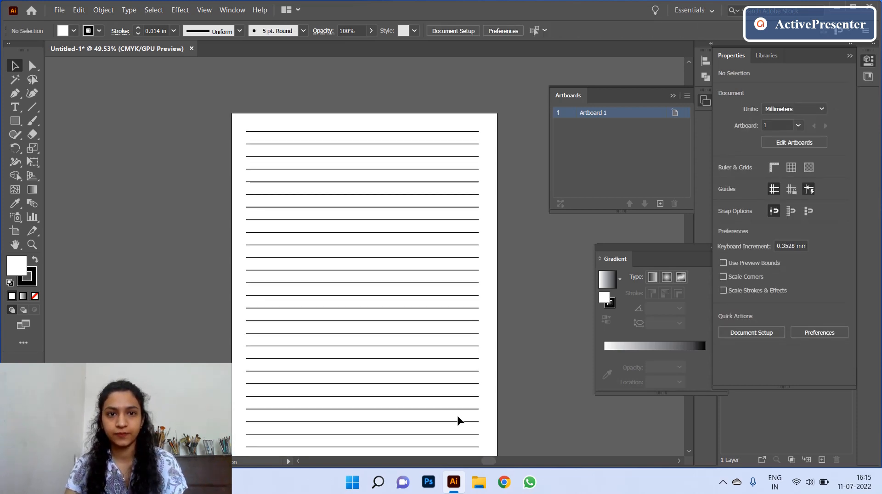
scroll(457, 414, "down", 2)
scroll(321, 239, "down", 2)
scroll(331, 267, "down", 2)
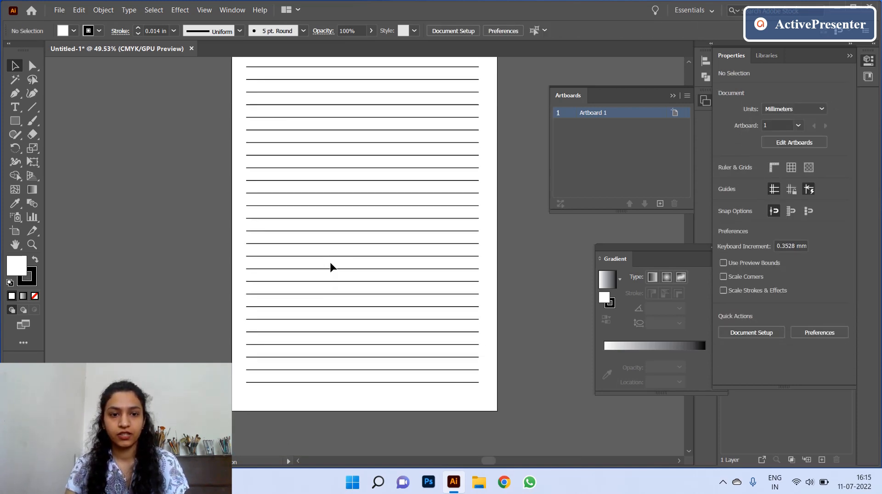
scroll(331, 266, "up", 2)
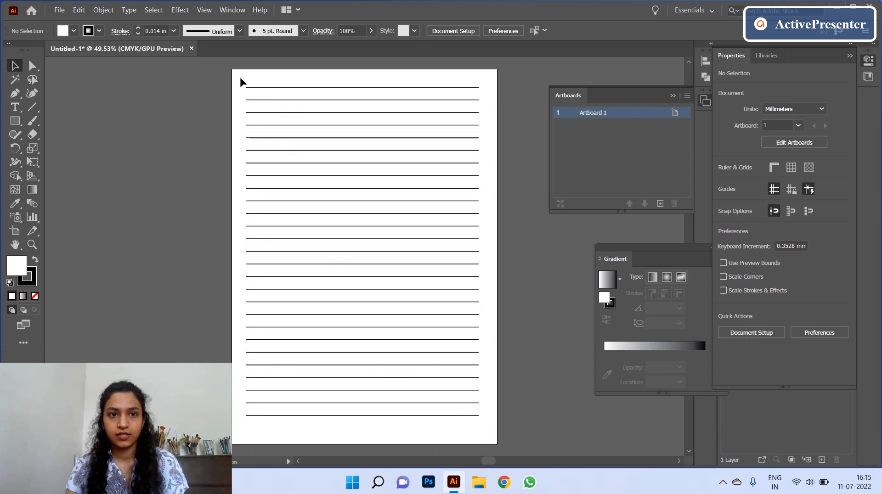
- Move all the horizontal lines straight down the artboard until their centre sits at about Y 150.5 mm
left_click_drag(240, 77, 457, 428)
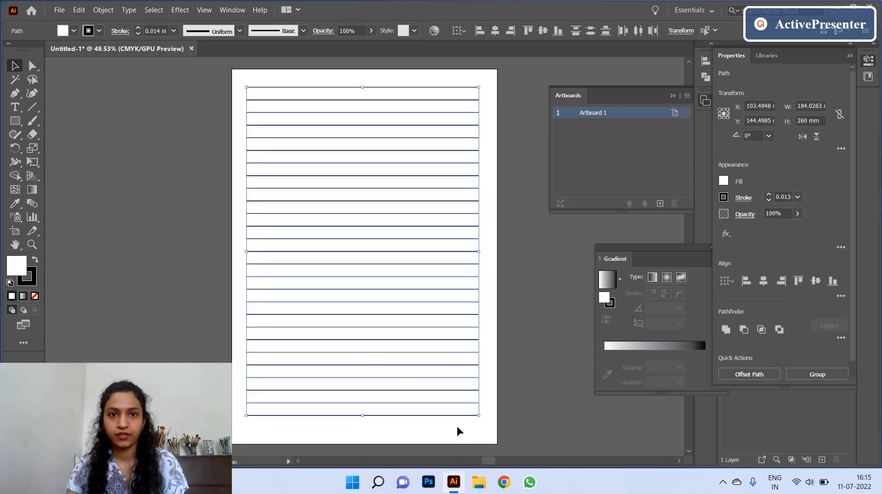
key("Down")
key("Down")
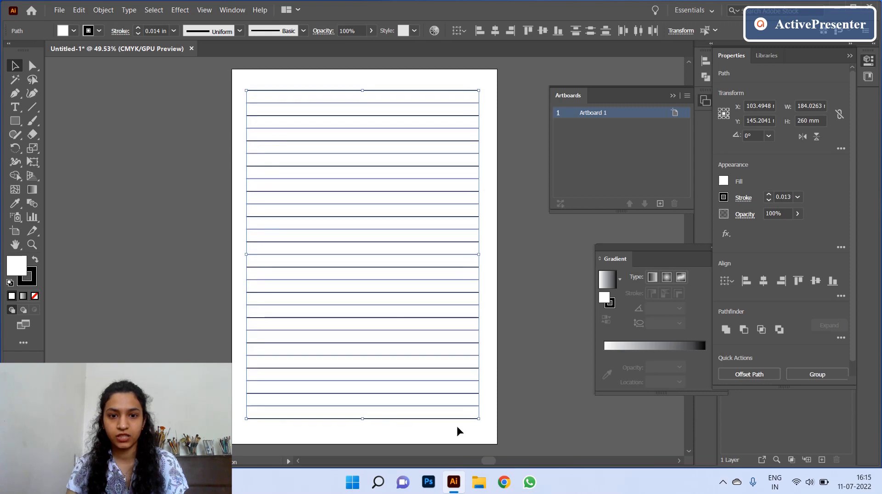
key("Down")
key("Down")
key("Down")
key("Down")
key("Down")
key("Down")
key("Down")
key("Down")
key("Down")
key("Down")
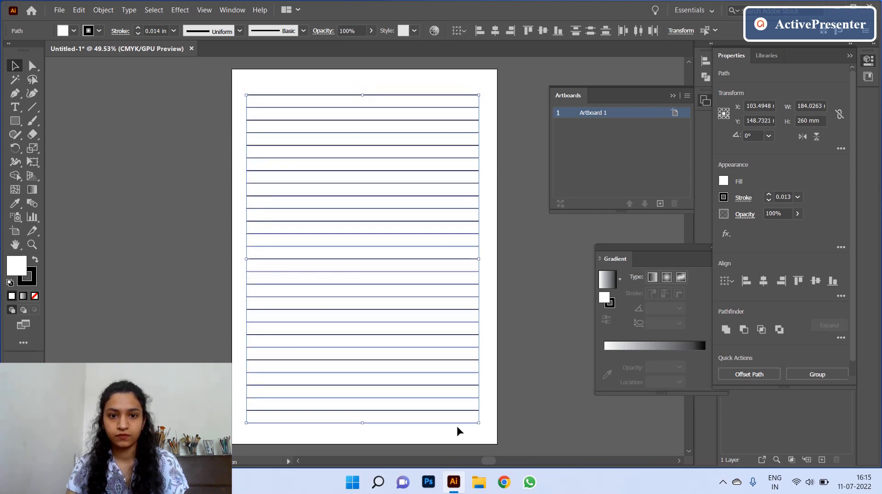
key("Down")
key("Down")
key("Down")
key("Down")
key("Down")
key("Down")
key("Up")
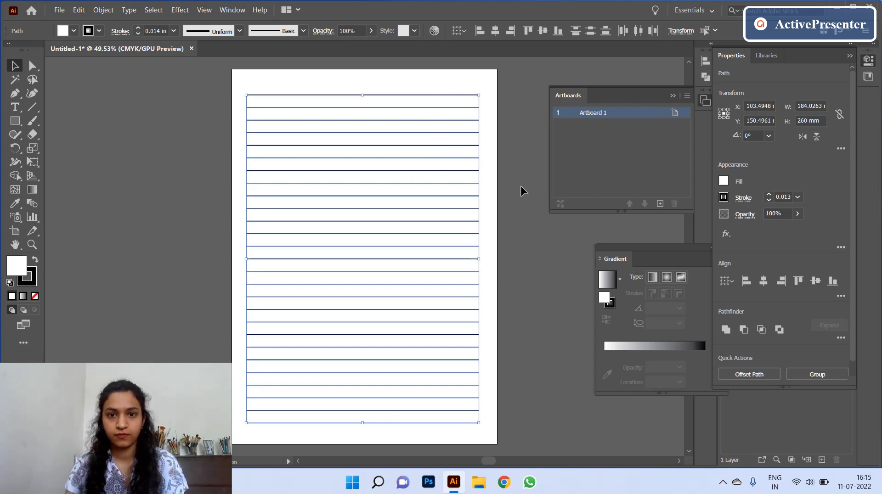
left_click(491, 211)
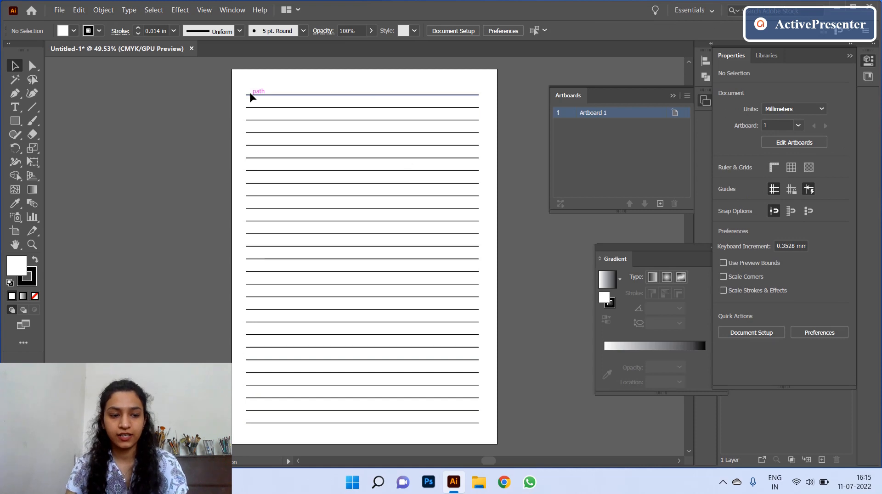
- Group all the horizontal lines and centre the group horizontally on the artboard
key("ctrl+a")
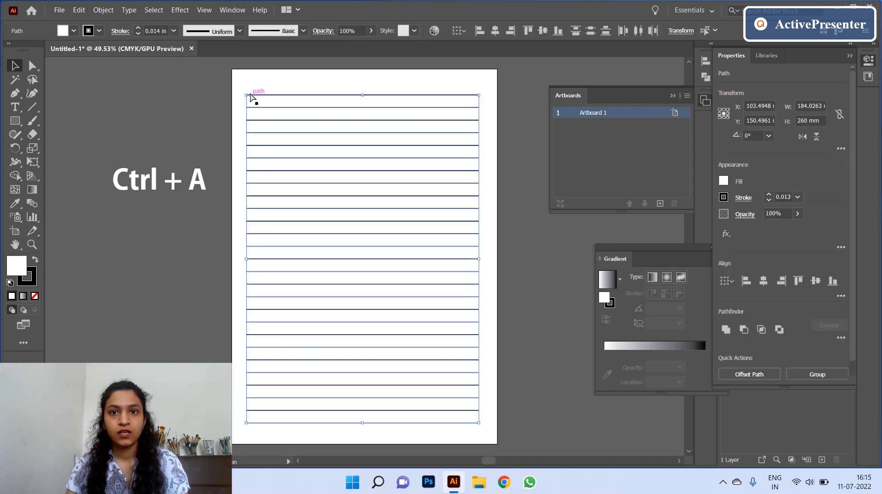
key("ctrl+shift+b")
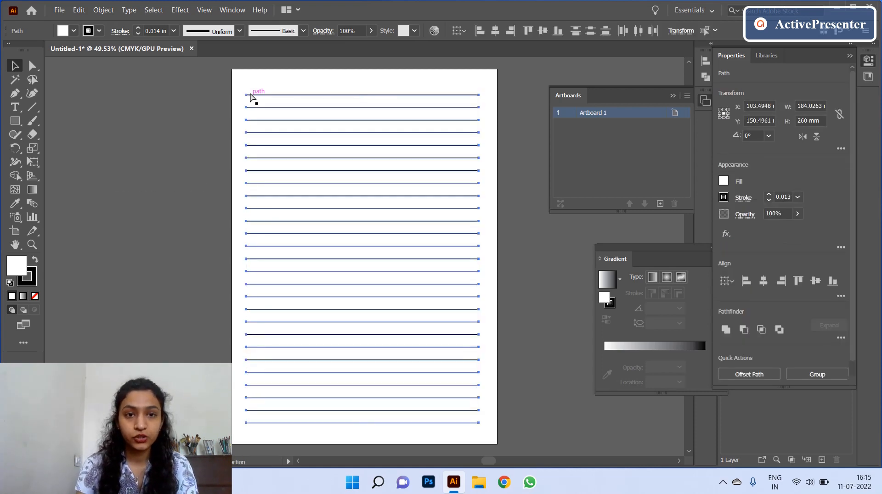
key("ctrl+g")
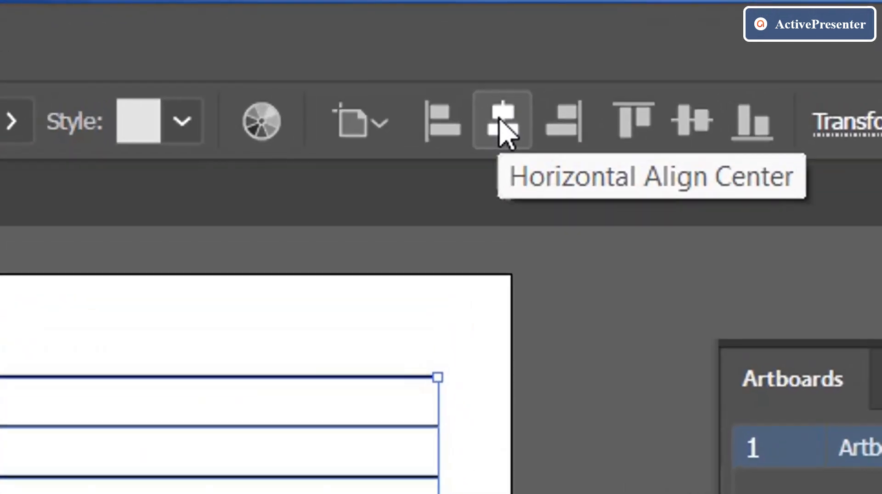
left_click(495, 31)
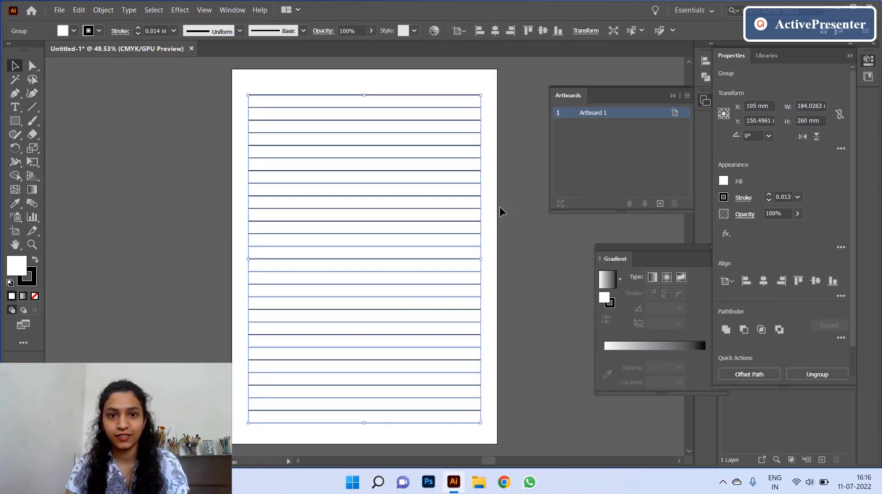
- Duplicate the line group into the empty area right of the artboard, centred at about X 353 mm, Y 156 mm
scroll(500, 207, "right", 2)
scroll(500, 207, "right", 3)
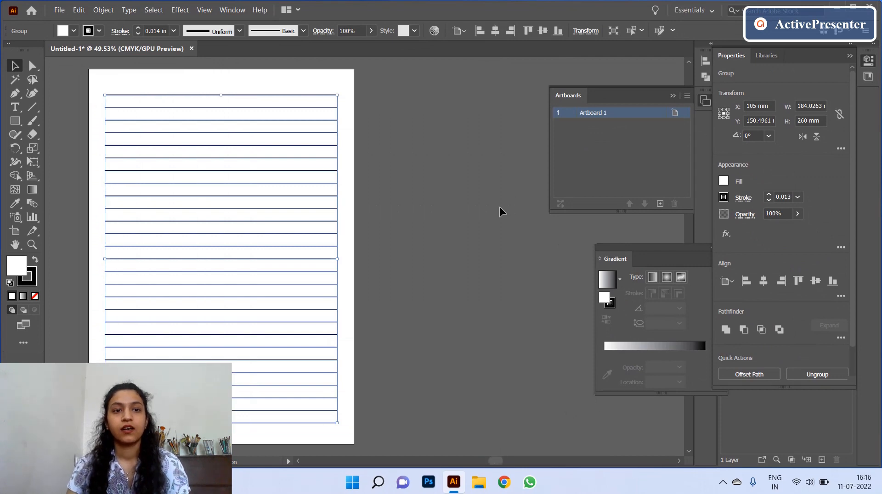
left_click(348, 214)
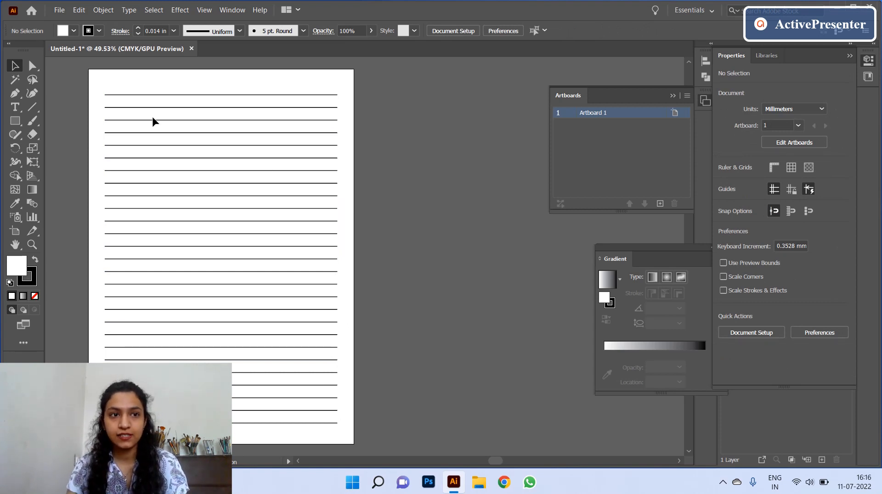
left_click_drag(94, 81, 345, 433)
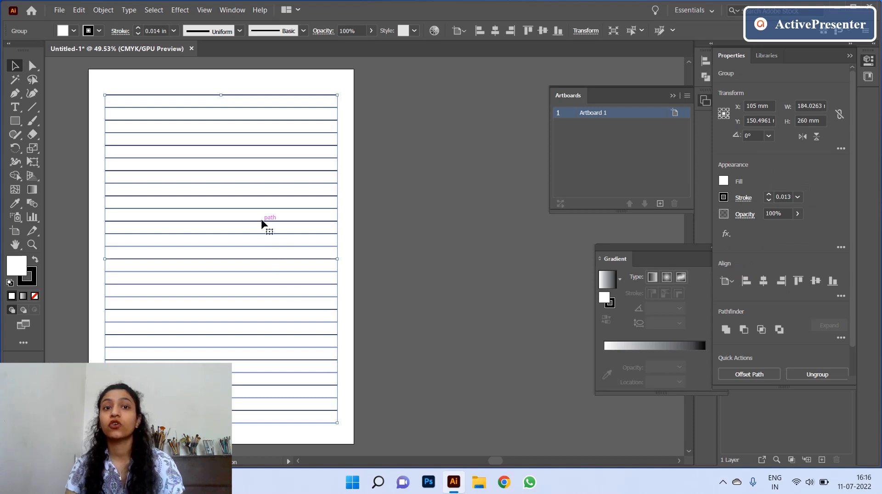
key("alt")
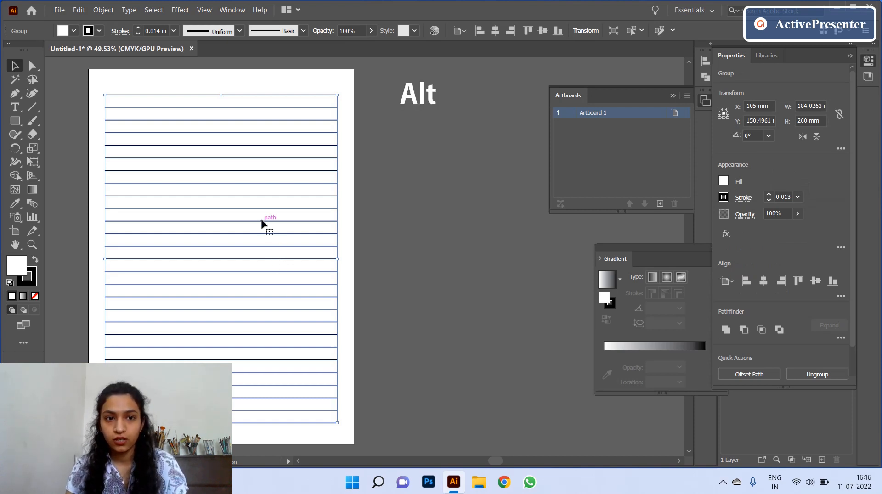
left_click_drag(262, 224, 577, 231)
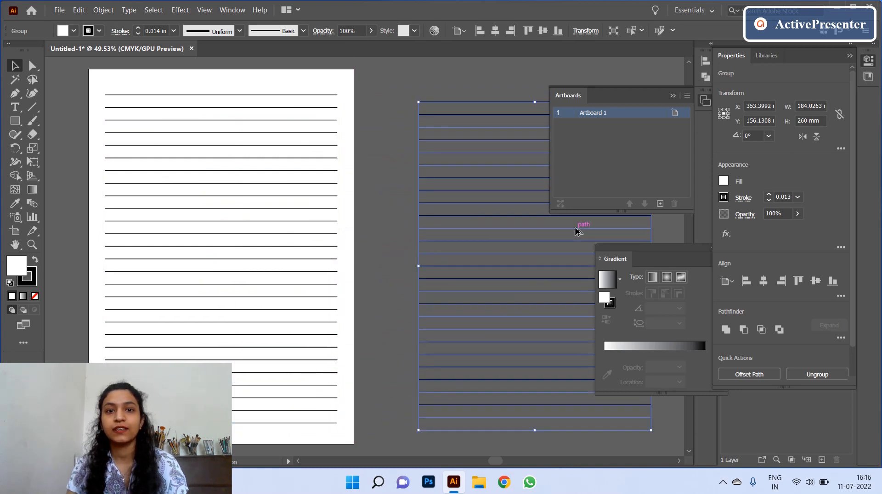
scroll(454, 279, "right", 4)
scroll(454, 279, "right", 3)
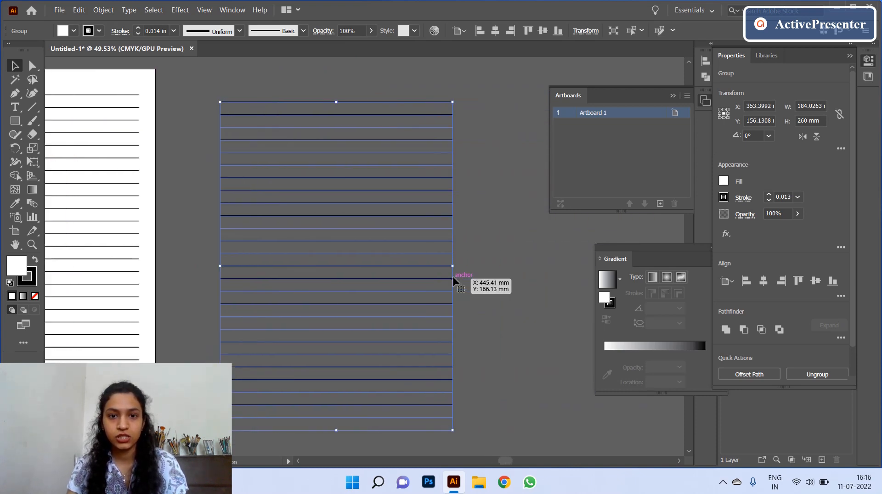
left_click(472, 284)
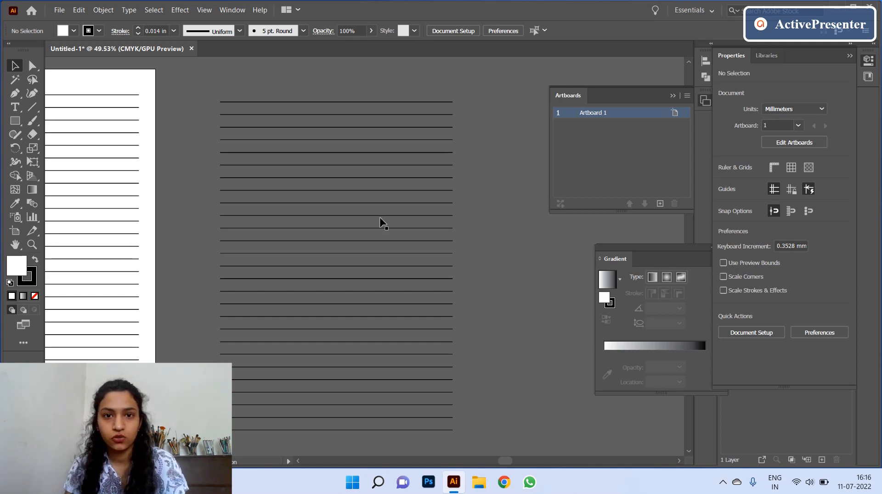
- Ungroup the copied set of lines beside the artboard into individual lines
left_click(432, 114)
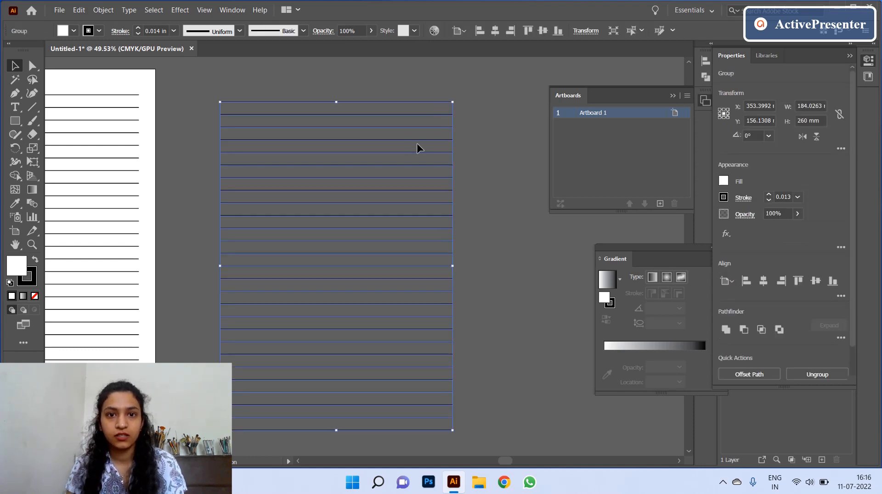
right_click(405, 147)
left_click(448, 238)
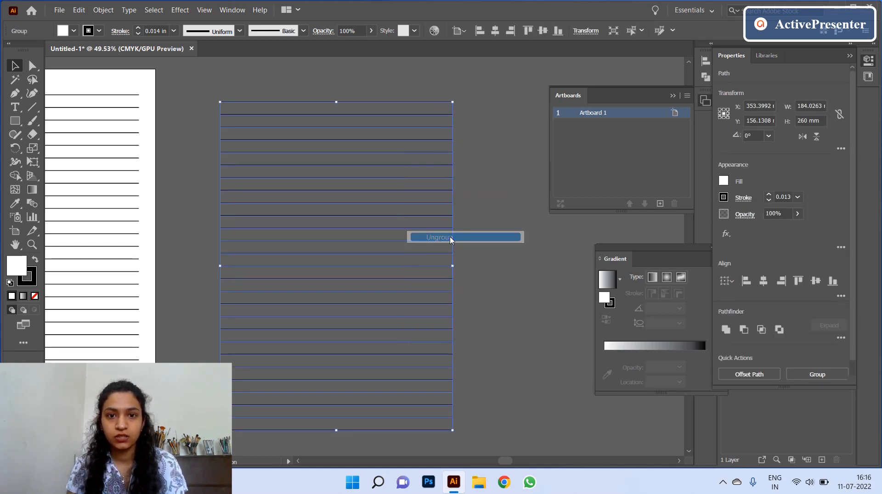
left_click(495, 247)
- Delete every second line in the upper part of the copied set, from the second to the tenth line
left_click(433, 115)
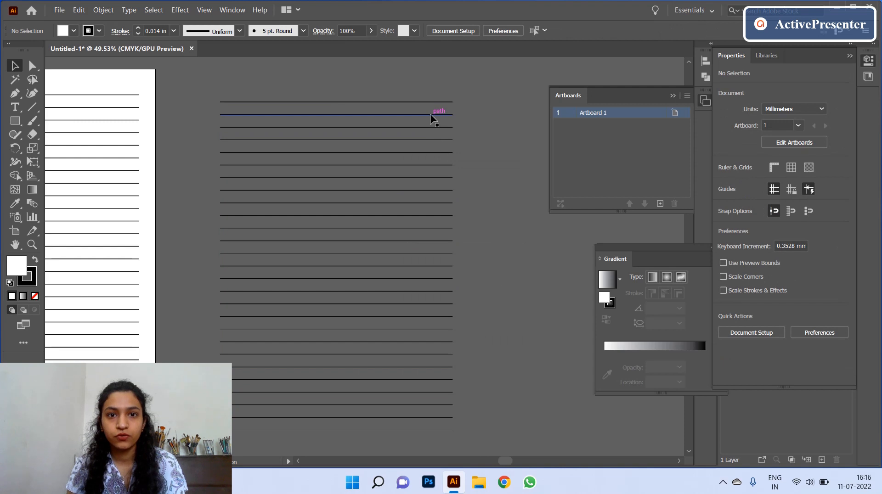
left_click(431, 140, "shift")
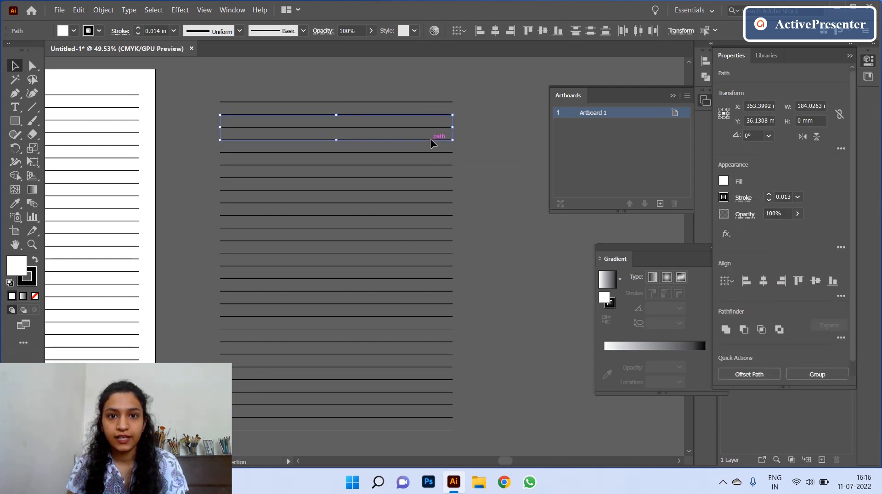
left_click(430, 165, "shift")
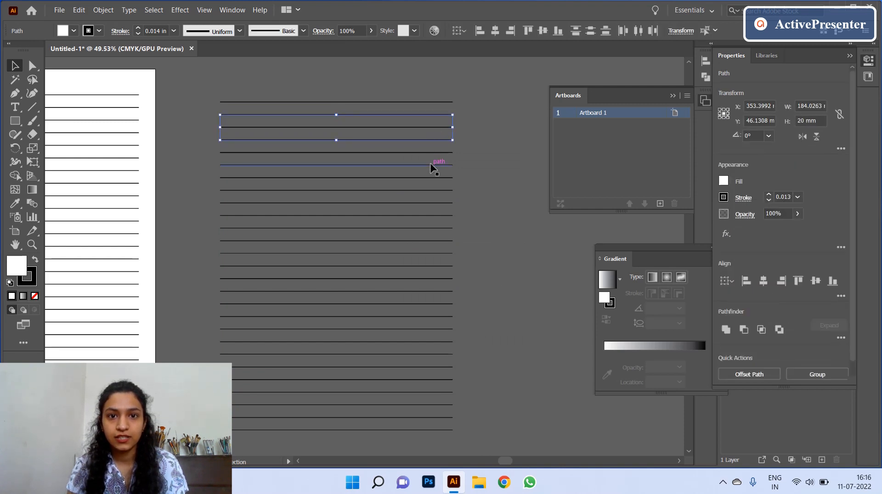
left_click(431, 190, "shift")
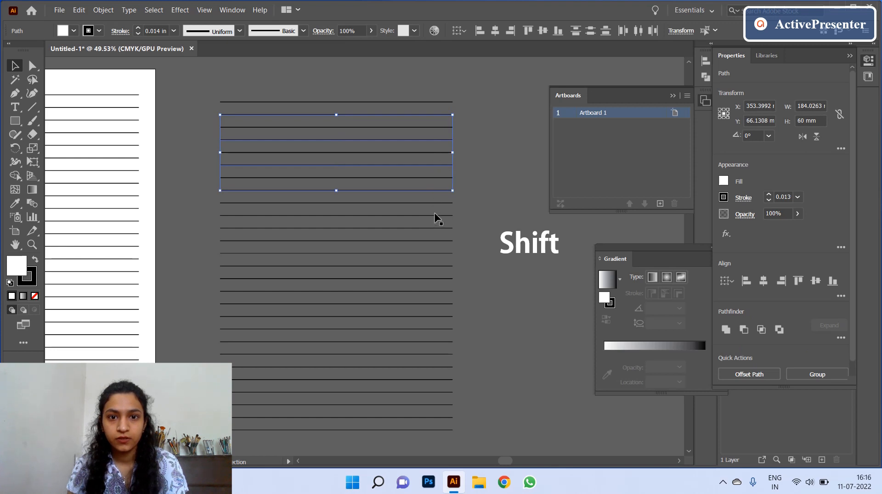
left_click(434, 215, "shift")
key("Delete")
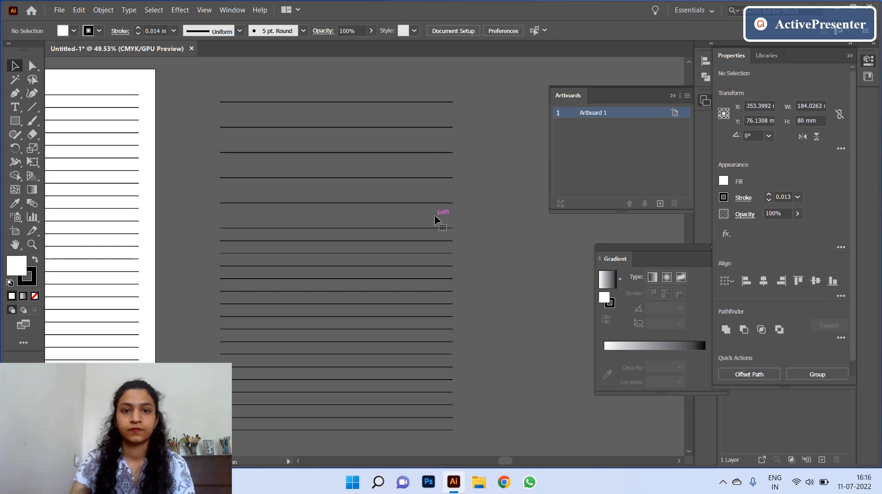
- Delete the next six alternate lines in the copied set, starting with the line just below the sixth remaining one
left_click(434, 241)
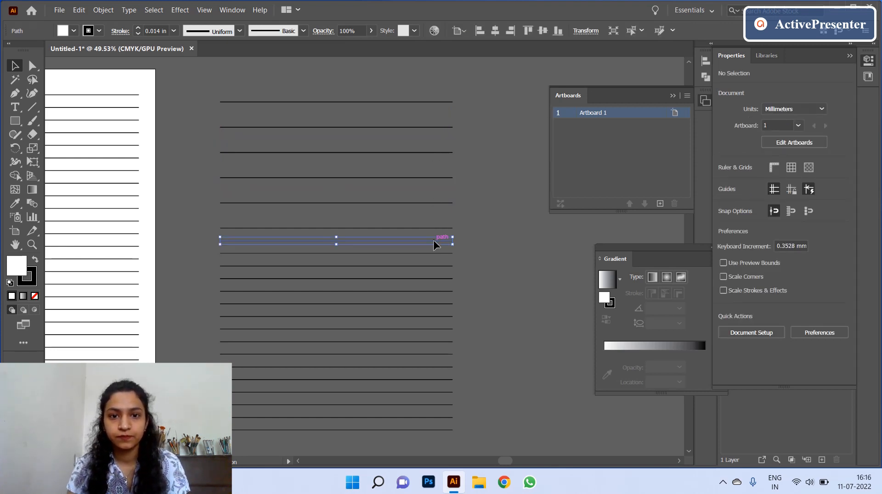
left_click(434, 266, "shift")
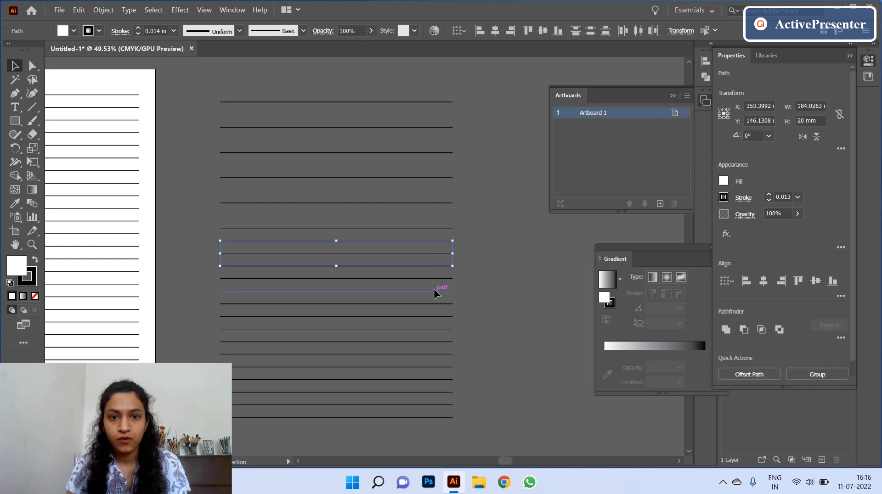
left_click(434, 291, "shift")
left_click(434, 316, "shift")
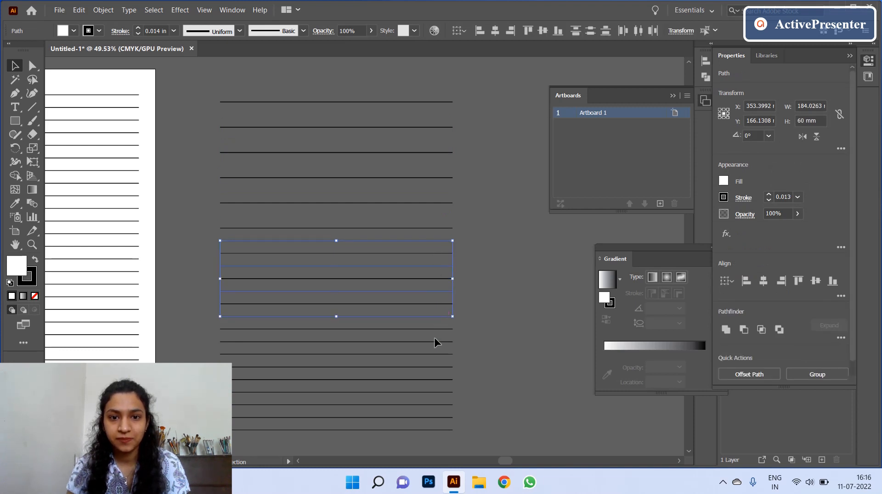
left_click(434, 342, "shift")
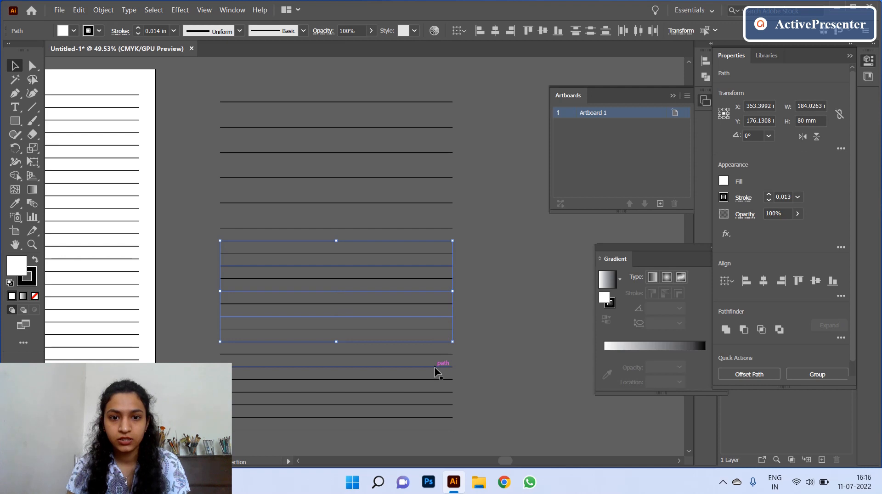
left_click(435, 367, "shift")
key("Delete")
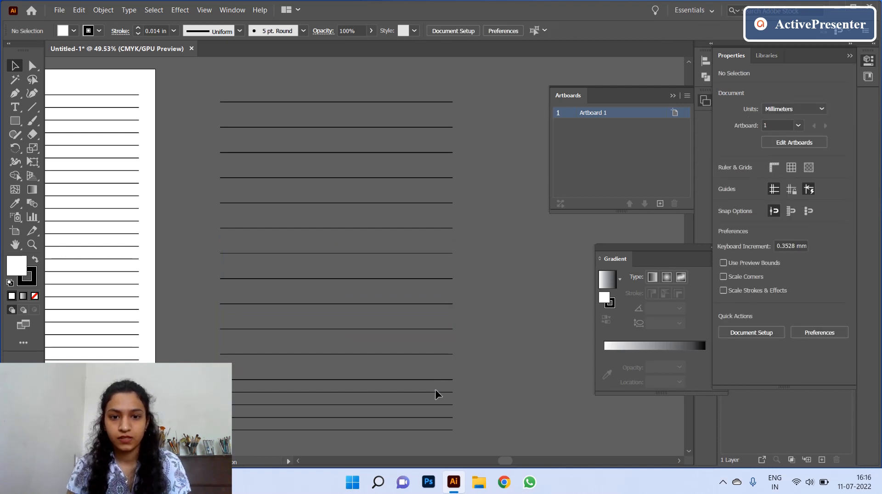
- Delete the last two in-between lines near the bottom of the copied set so the whole set is evenly spaced
left_click(435, 392)
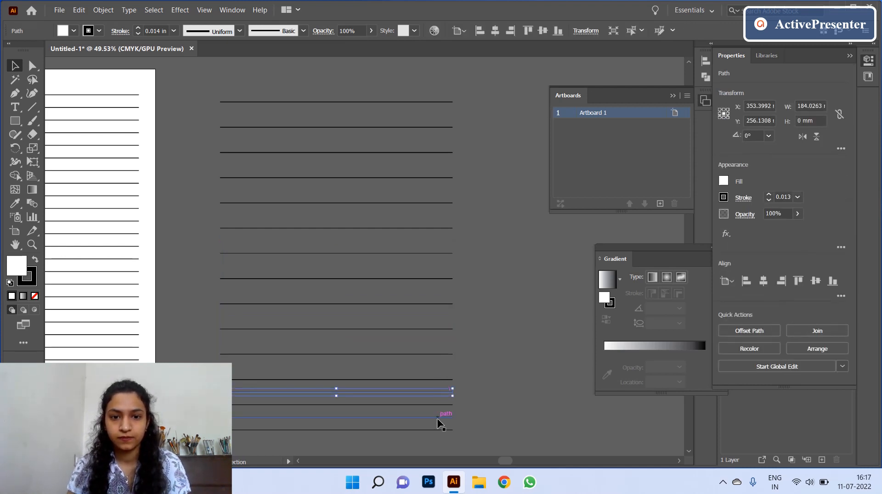
left_click(437, 417, "shift")
key("Delete")
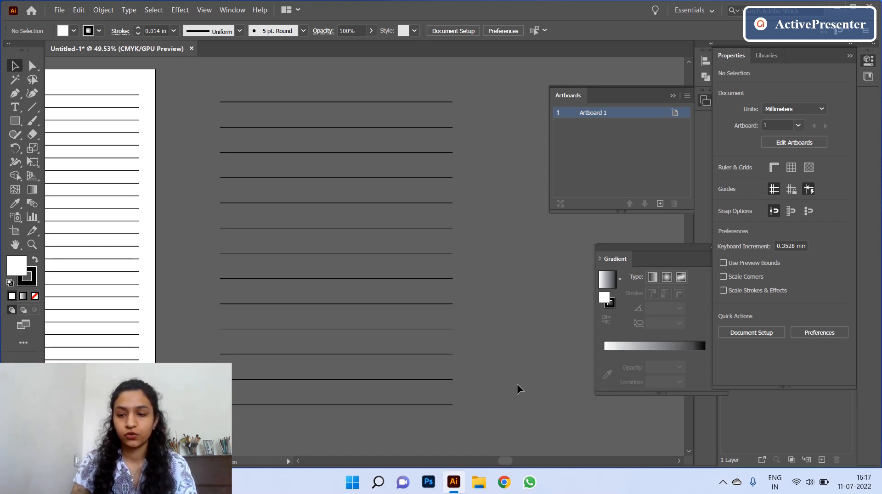
- Select all the copied lines beside the artboard and stretch them rightward to a width of about 326 mm
key("ctrl+minus")
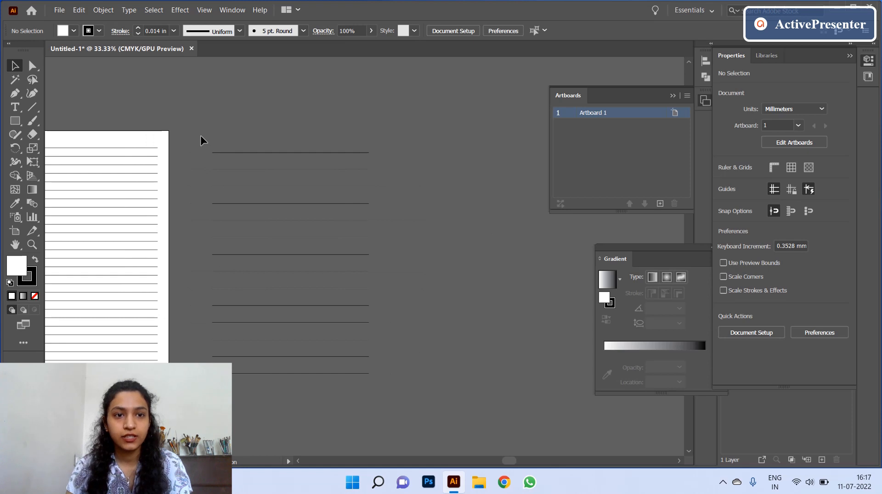
left_click_drag(371, 391, 374, 396)
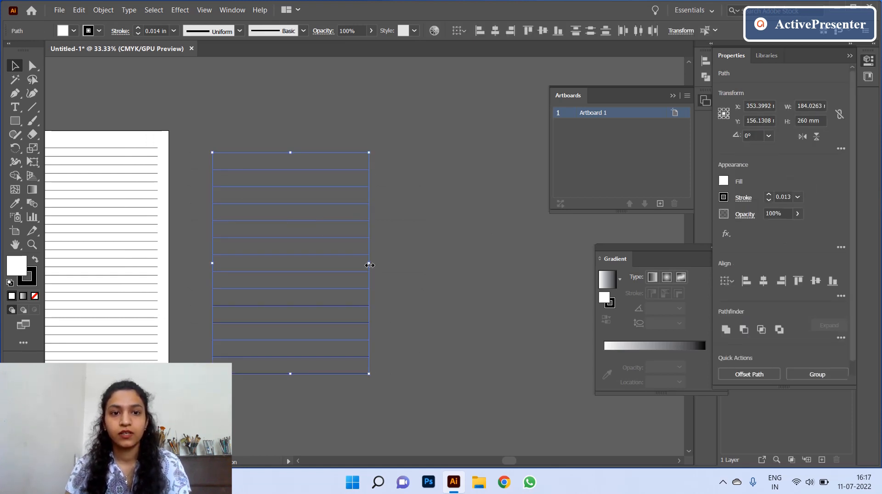
left_click_drag(370, 265, 489, 276)
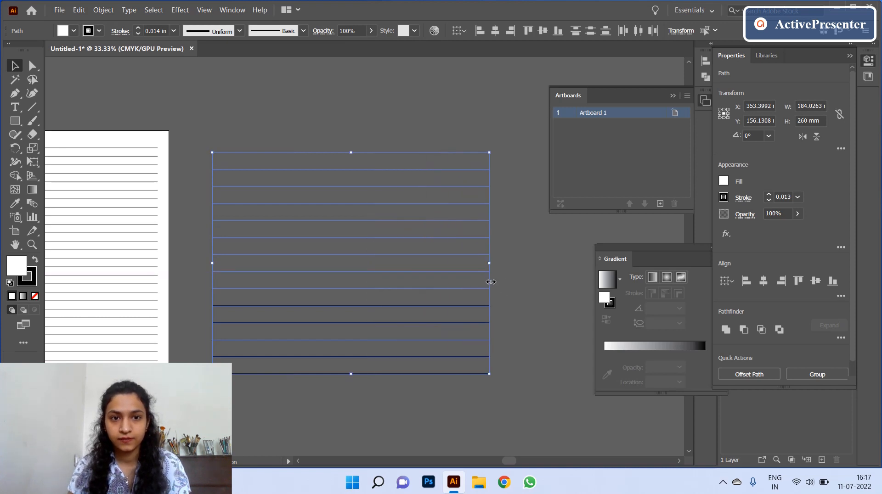
scroll(508, 299, "down", 3)
left_click(509, 298)
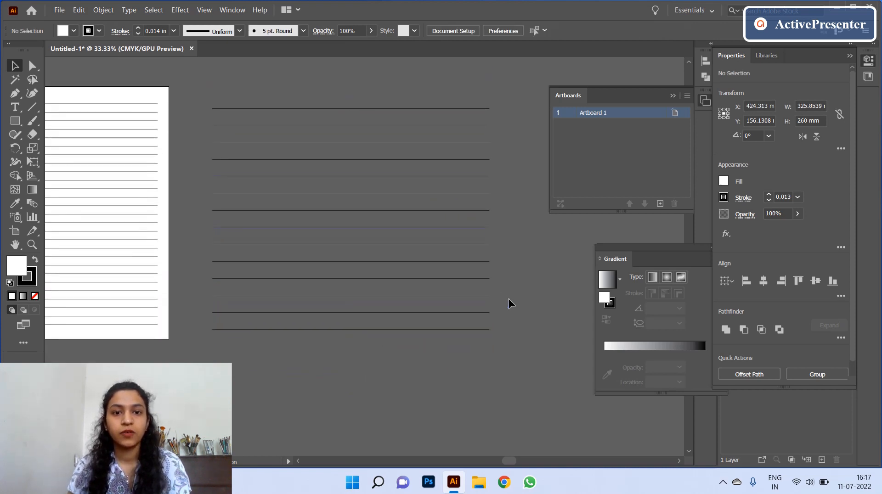
scroll(508, 299, "down", 2)
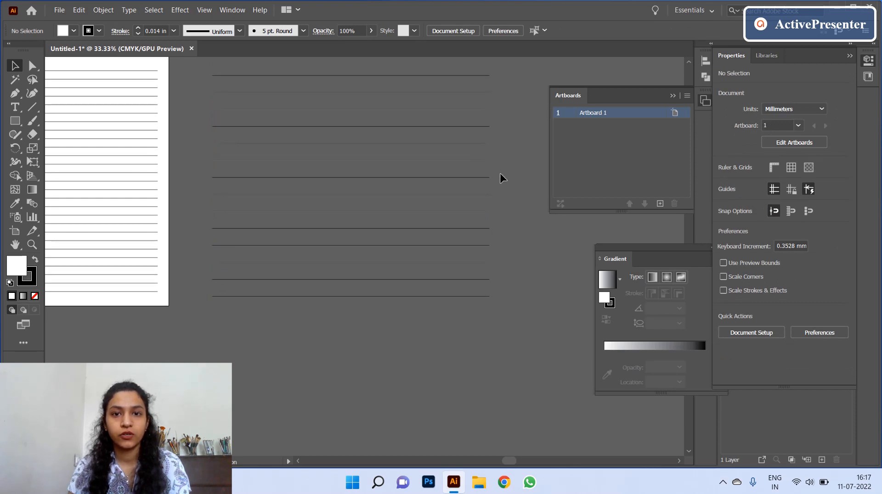
- Duplicate the bottom seven lines of the wide set straight below it, keeping the 20 mm spacing
left_click_drag(498, 183, 454, 314)
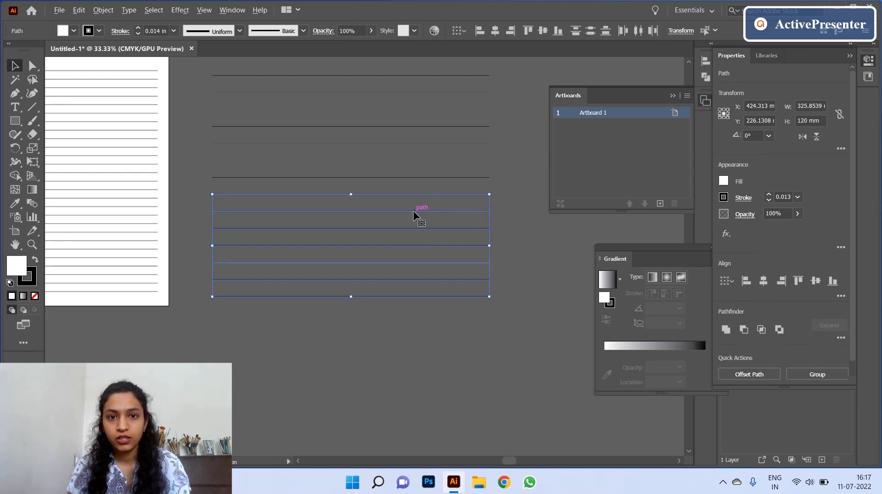
left_click_drag(414, 213, 408, 329)
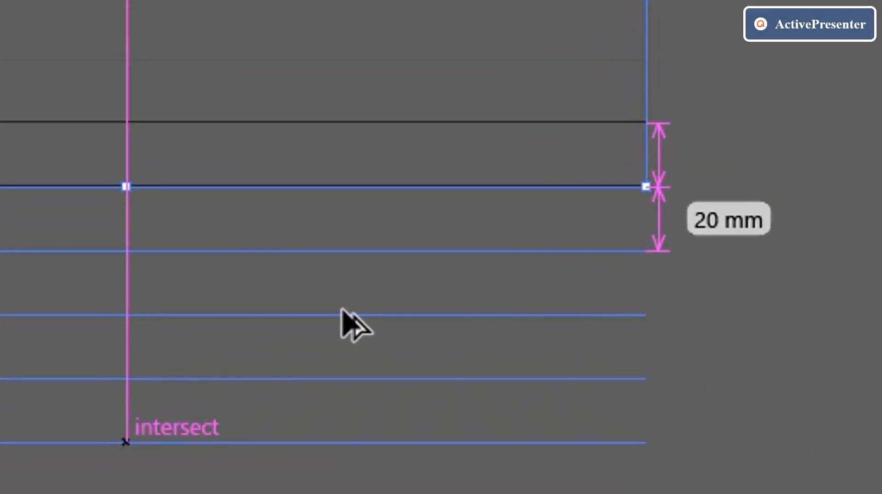
left_click_drag(341, 309, 342, 309)
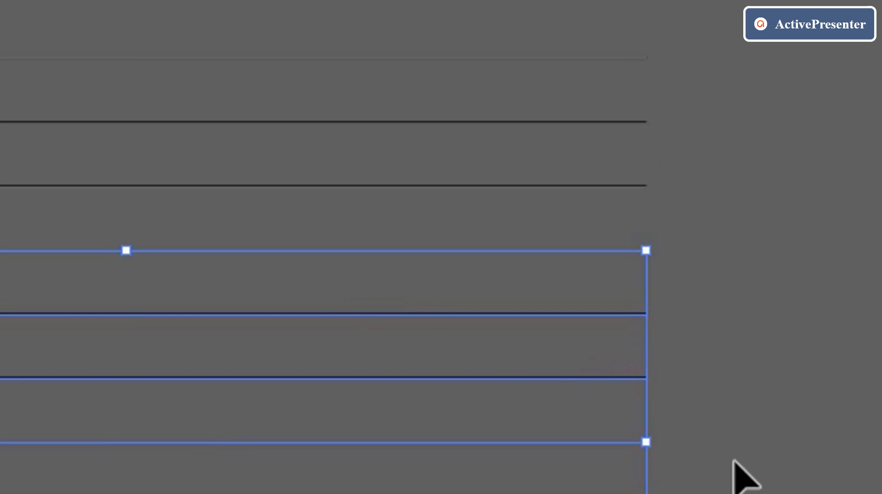
left_click(734, 461)
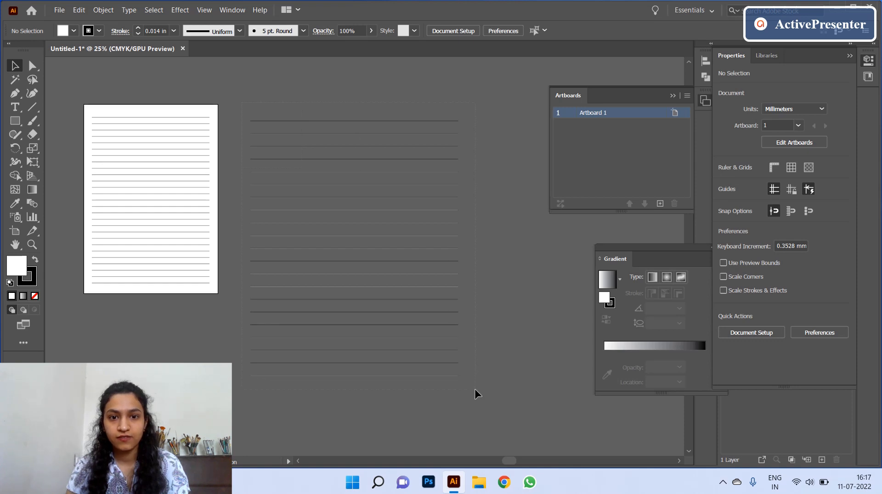
- Group all the wide lines beside the artboard and rotate the group to 55°
key("ctrl+a")
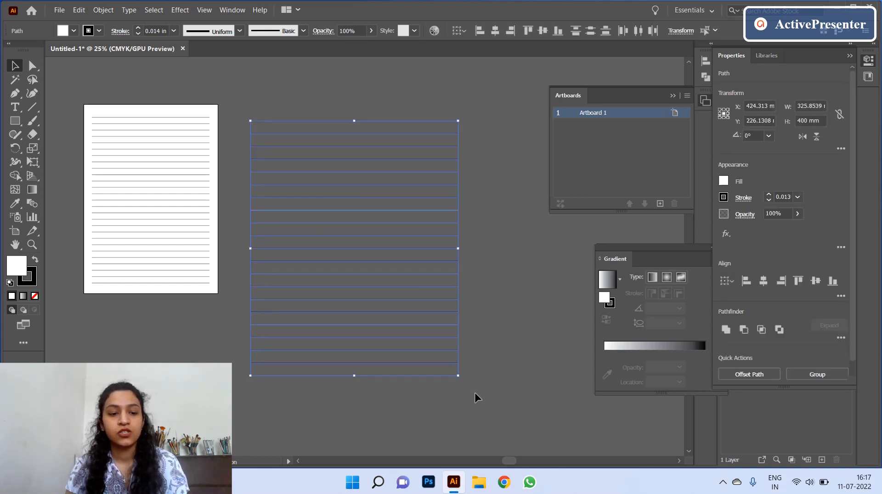
key("ctrl+g")
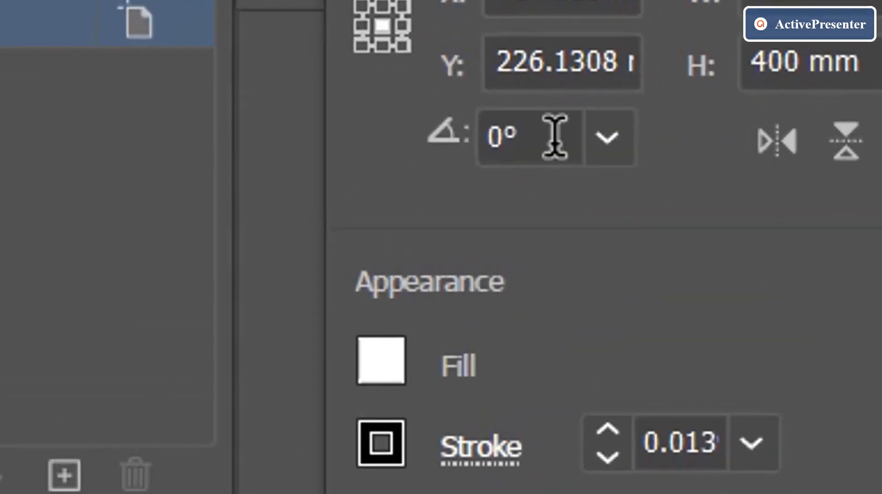
left_click(555, 137)
key("BackSpace")
key("BackSpace")
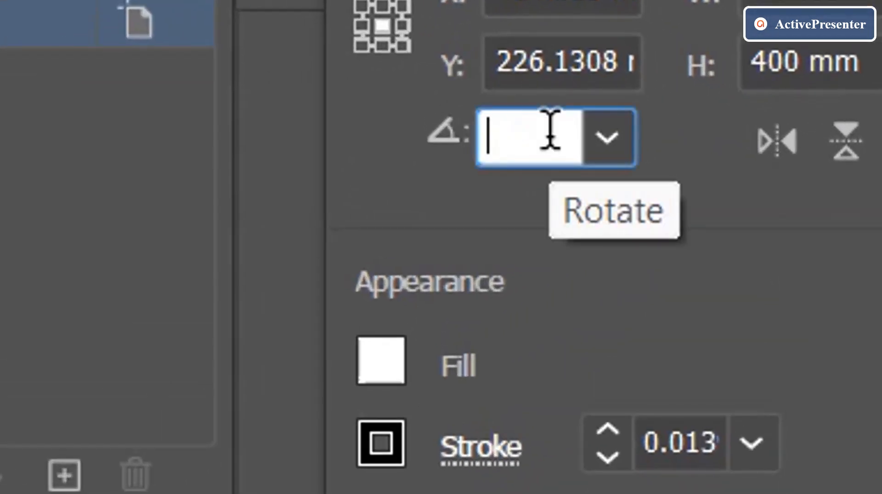
type("55")
key("Return")
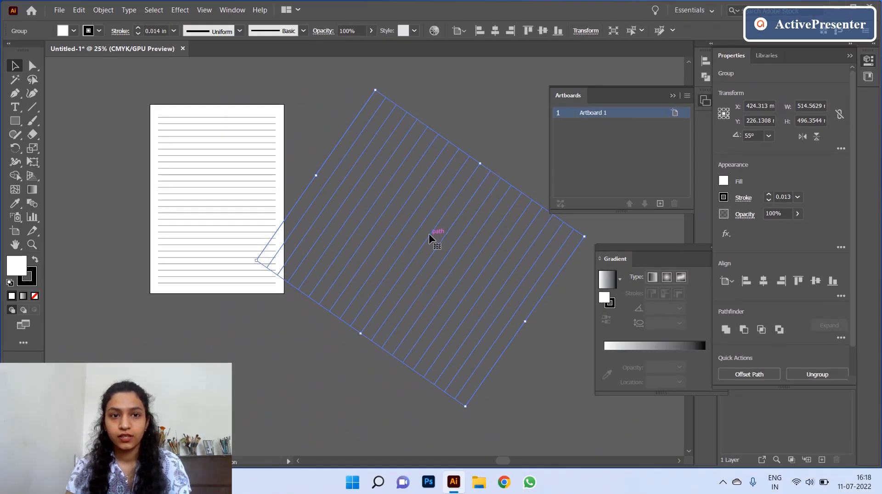
- Move the rotated line group onto the artboard so the slanted lines cover all the horizontal ruled lines
left_click_drag(430, 235, 237, 211)
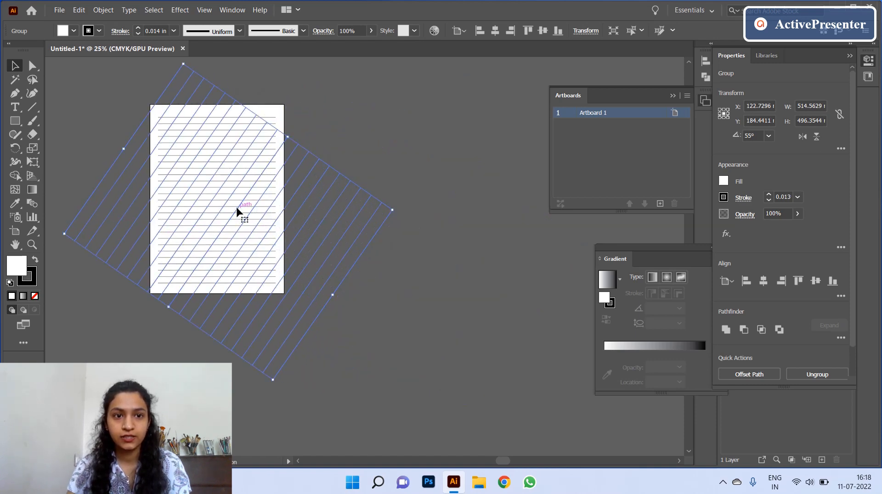
left_click_drag(236, 210, 243, 198)
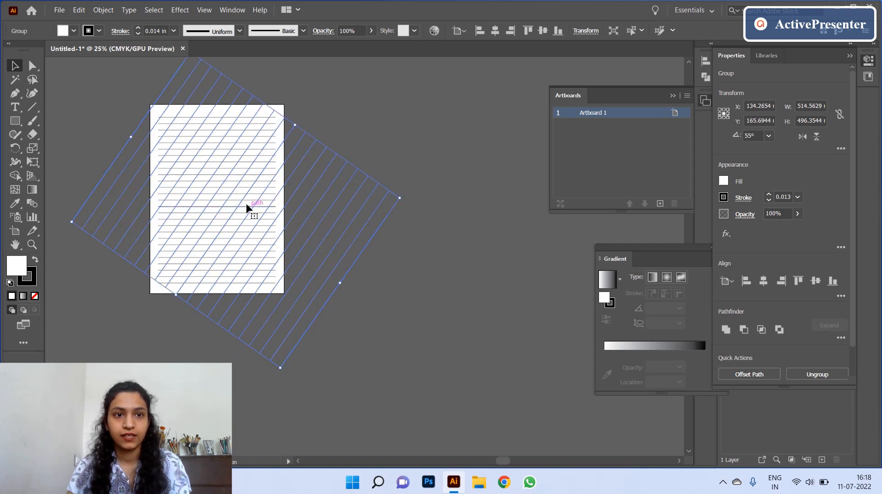
scroll(353, 282, "left", 4)
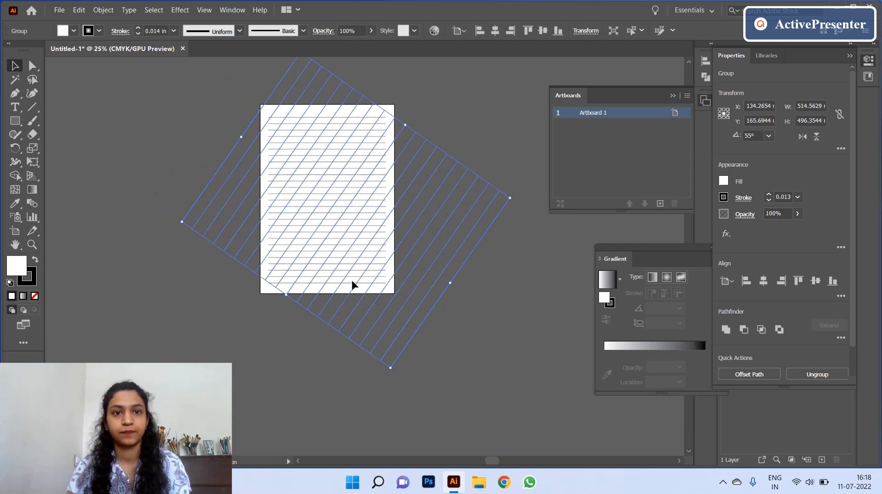
left_click(480, 344)
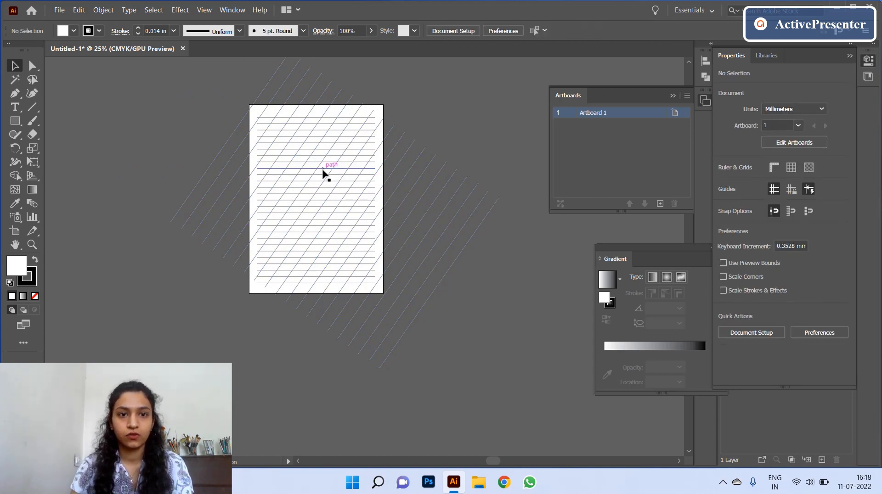
- Draw a rectangle of about 184 × 260 mm from the start of the first horizontal line to the end of the last one
key("ctrl+plus")
key("ctrl+plus")
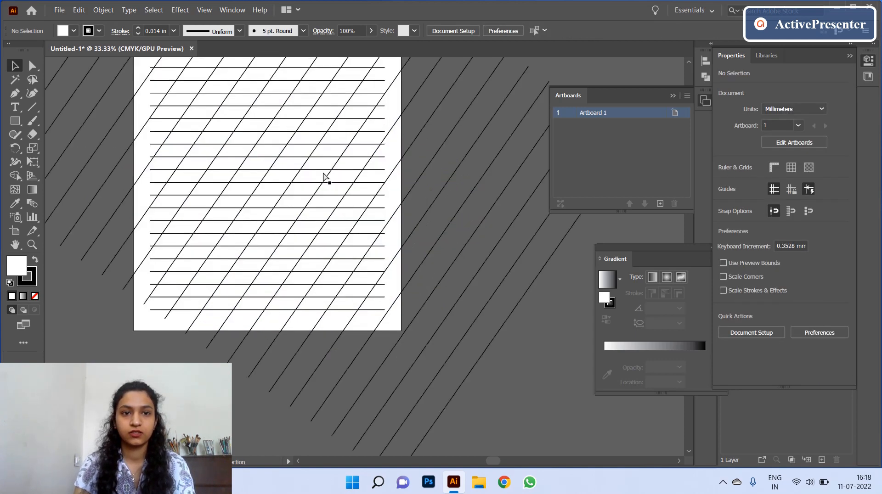
scroll(324, 177, "up", 4)
scroll(324, 177, "up", 2)
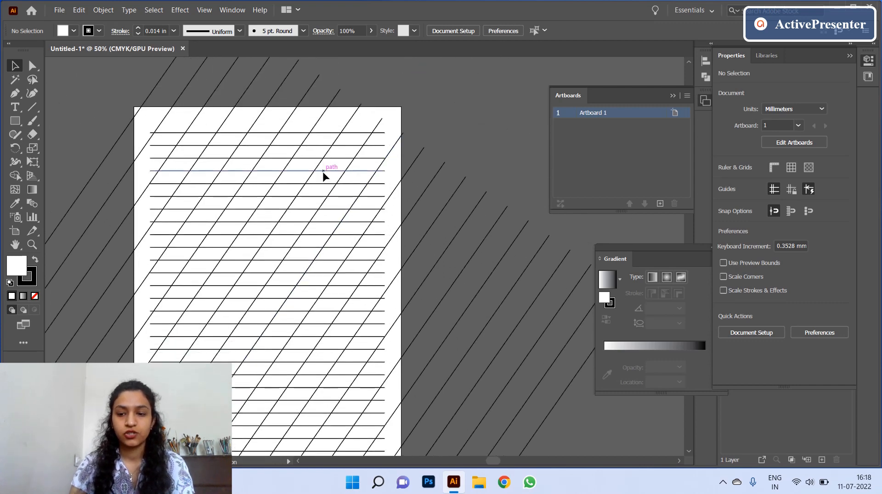
key("ctrl+minus")
scroll(323, 177, "up", 1)
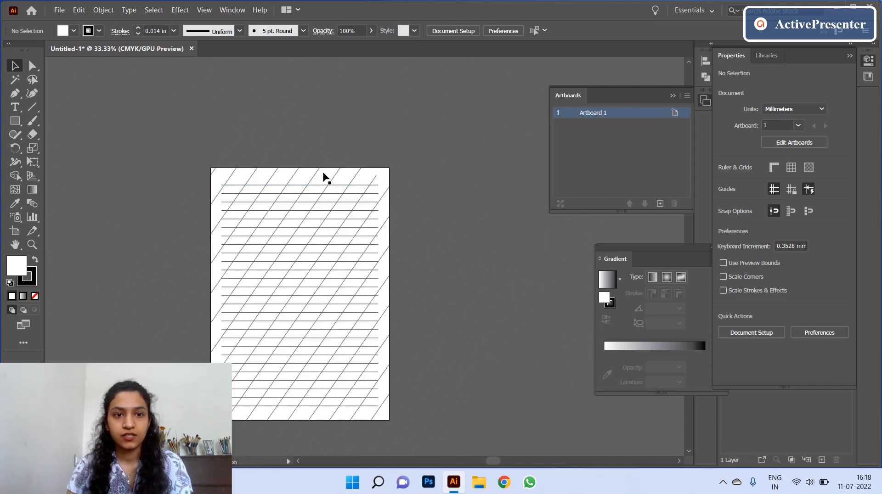
scroll(324, 177, "down", 1)
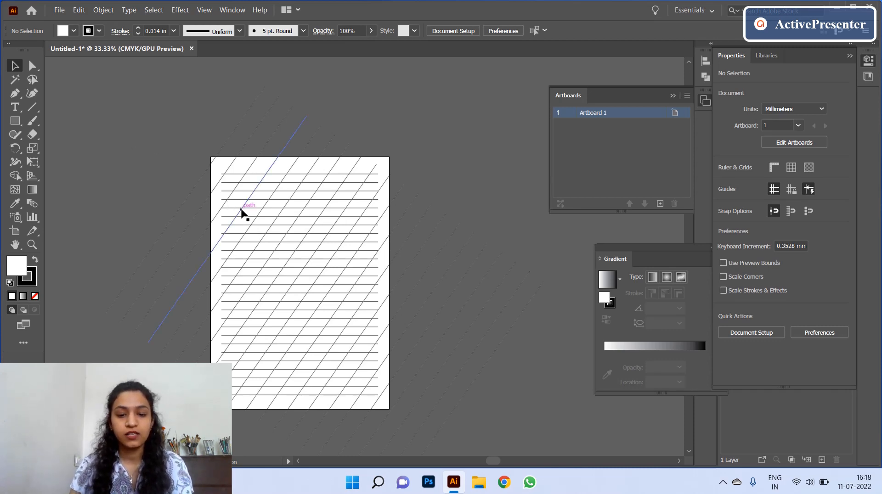
left_click(17, 122)
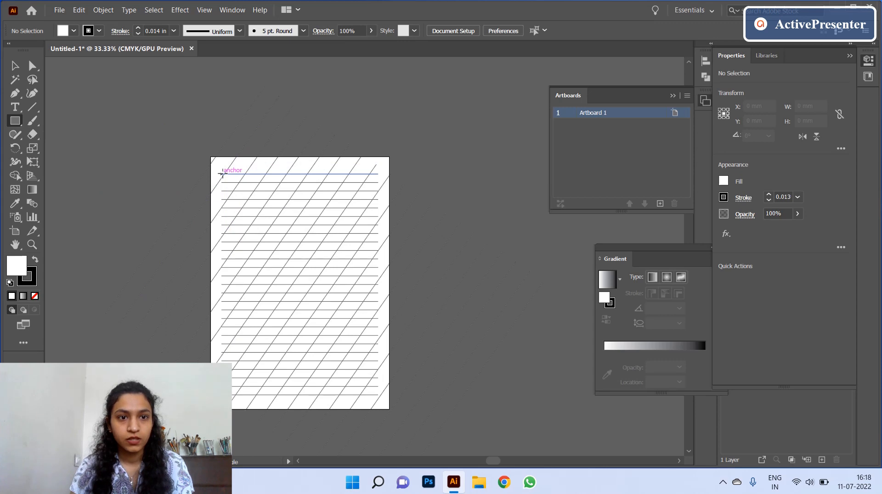
left_click_drag(222, 174, 378, 394)
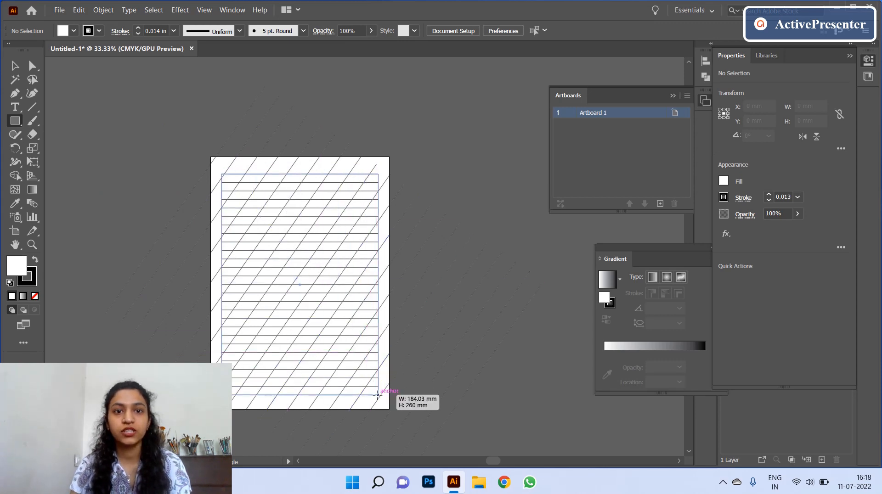
left_click_drag(378, 394, 378, 394)
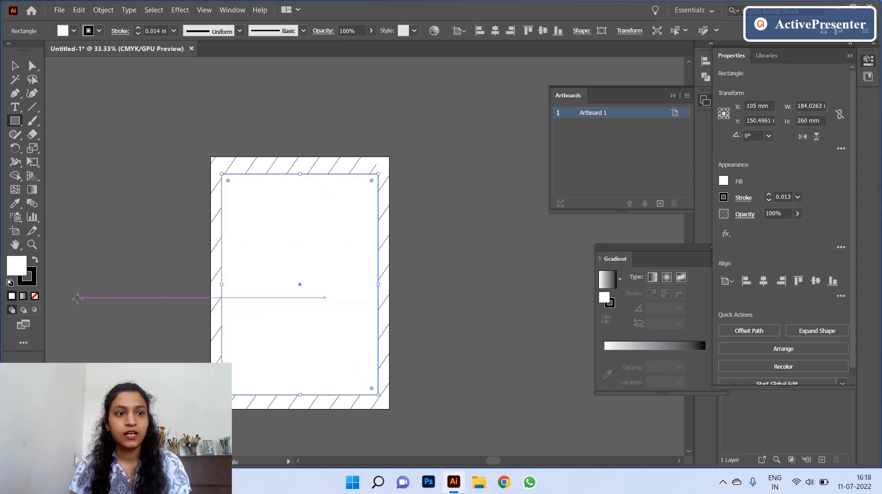
- Fill the rectangle with red, colour BC1919
double_click(19, 270)
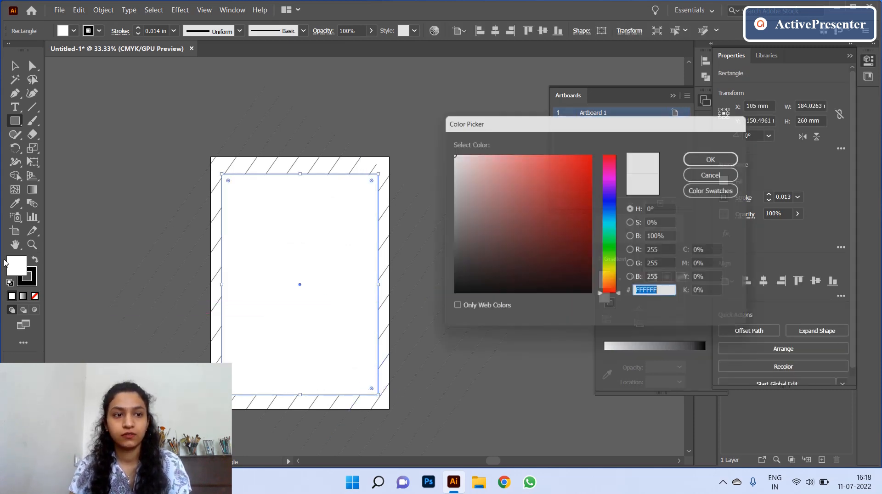
left_click(576, 190)
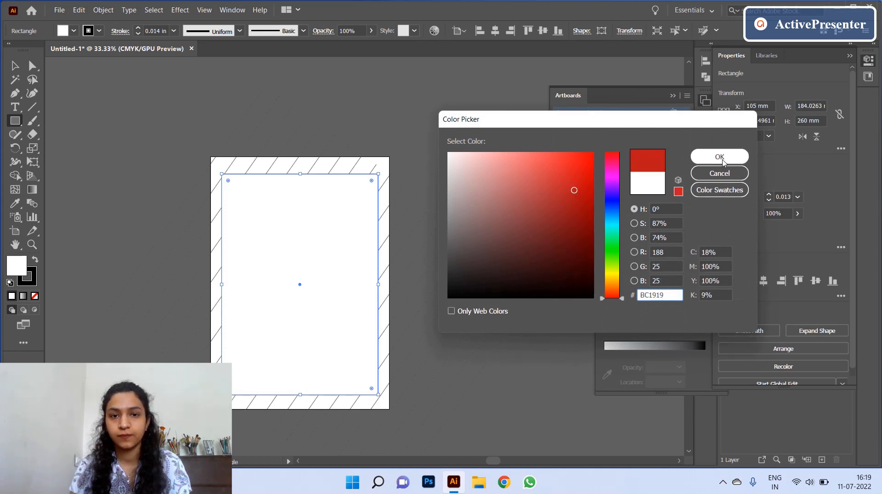
left_click(719, 157)
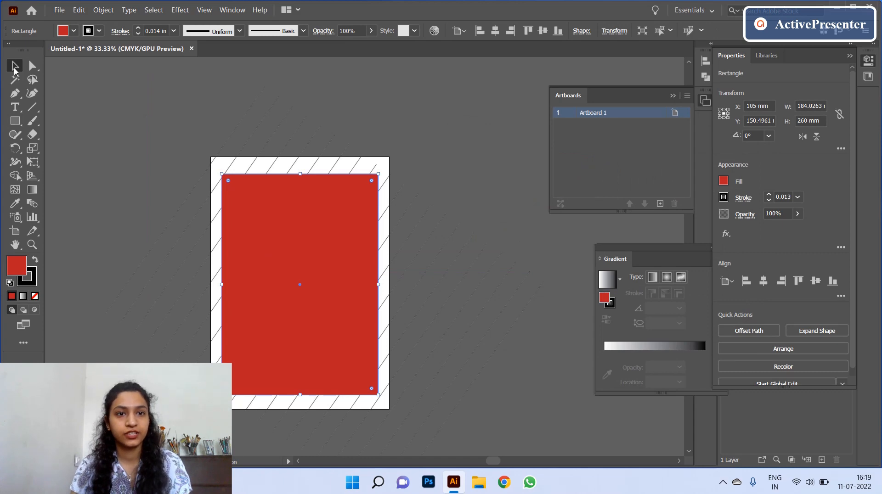
- Make a clipping mask from the rectangle and all the lines to trim the slanted lines to the ruled area
key("v")
left_click(526, 288)
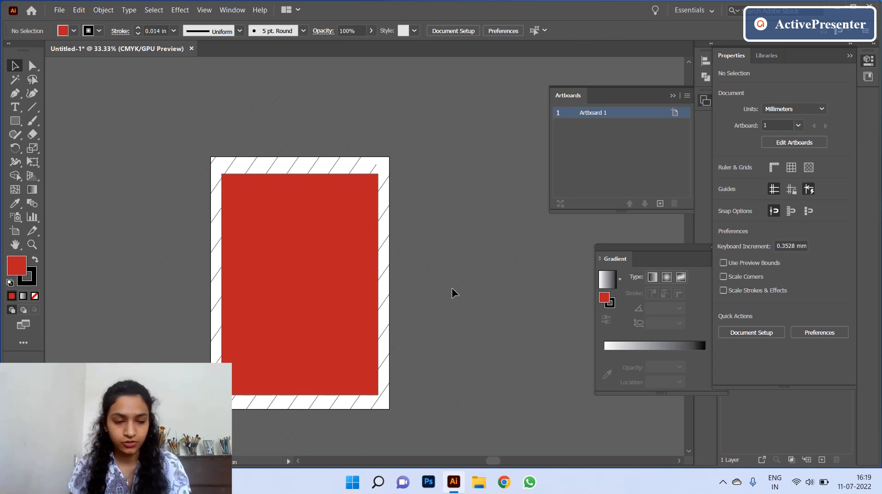
key("ctrl+a")
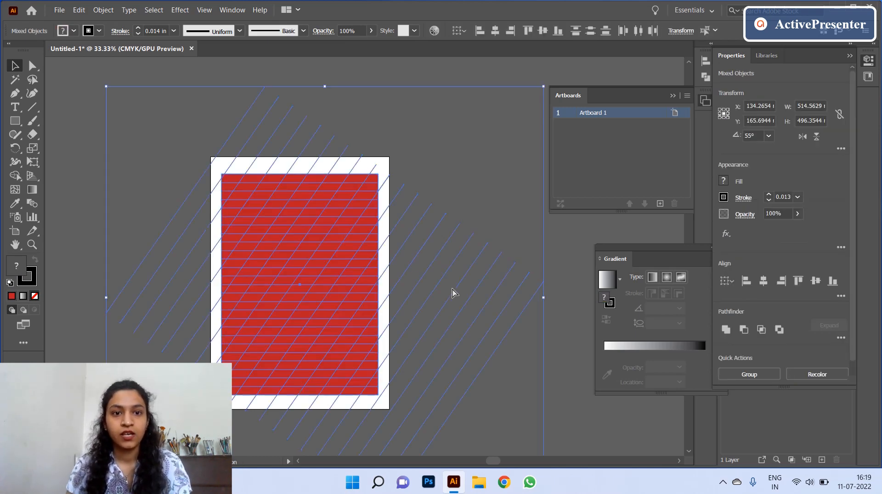
right_click(311, 239)
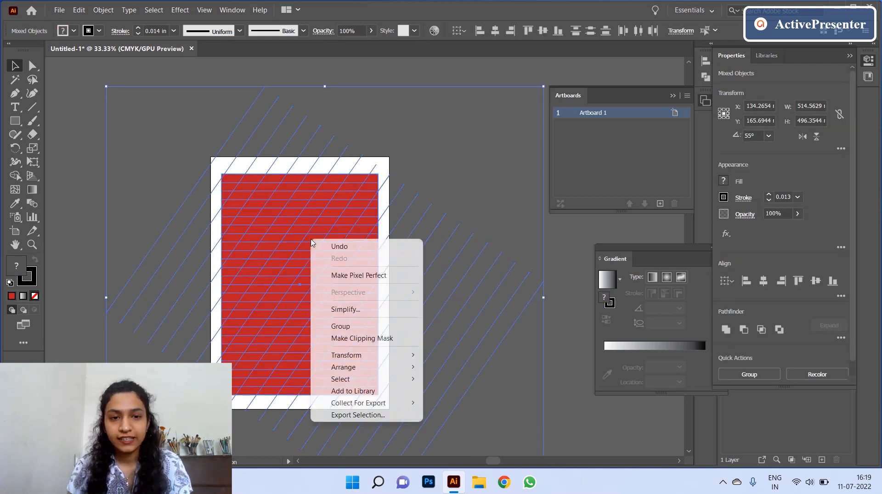
left_click(356, 340)
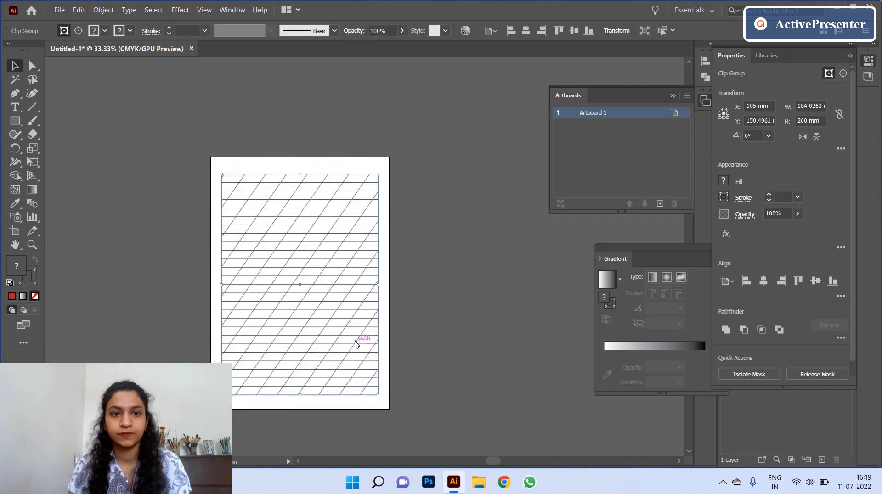
left_click(408, 340)
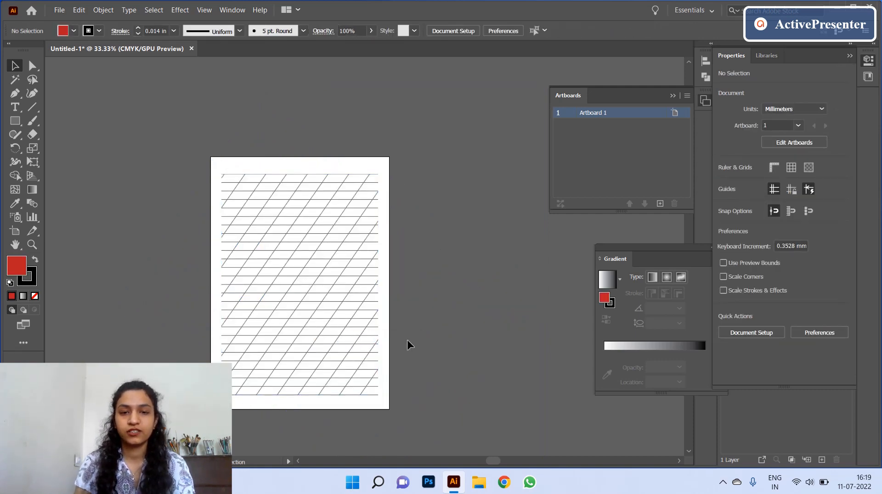
key("ctrl+equal")
scroll(407, 340, "down", 2)
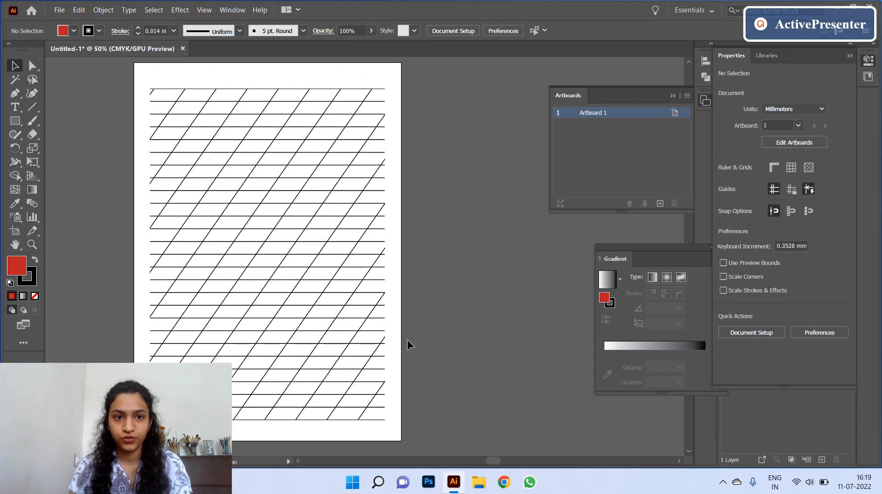